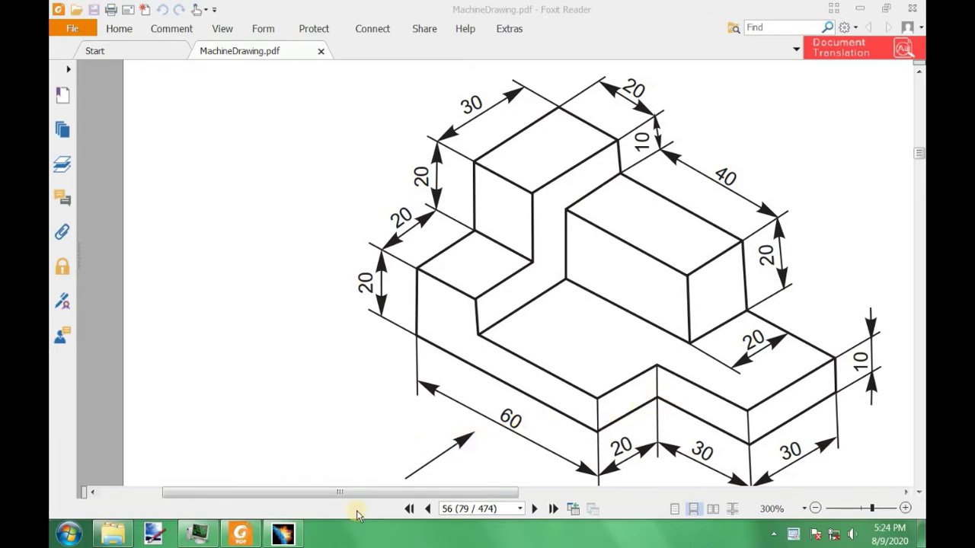
Close Product1 and create a new Part Design part named 'component 1'
{"action": "left_click", "coordinate": [283, 533]}
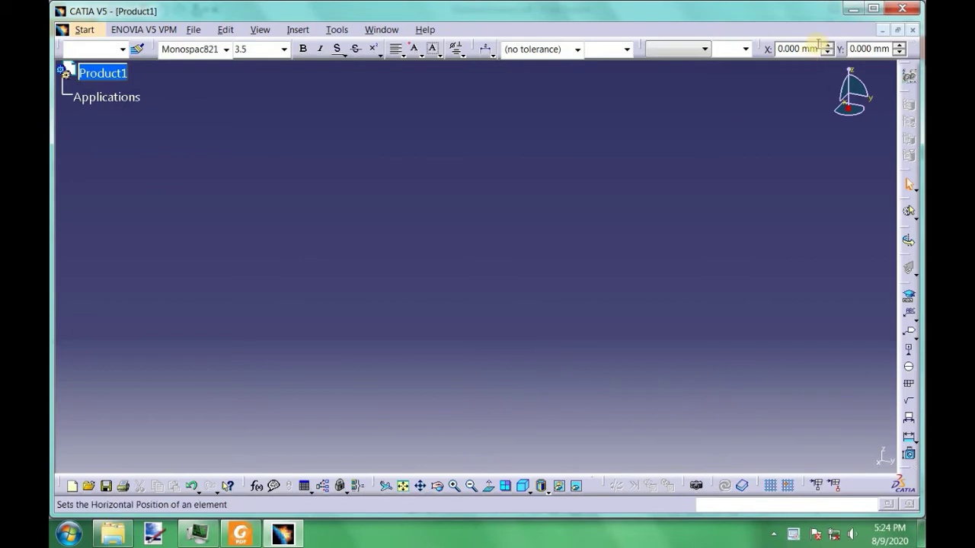
{"action": "left_click", "coordinate": [909, 30]}
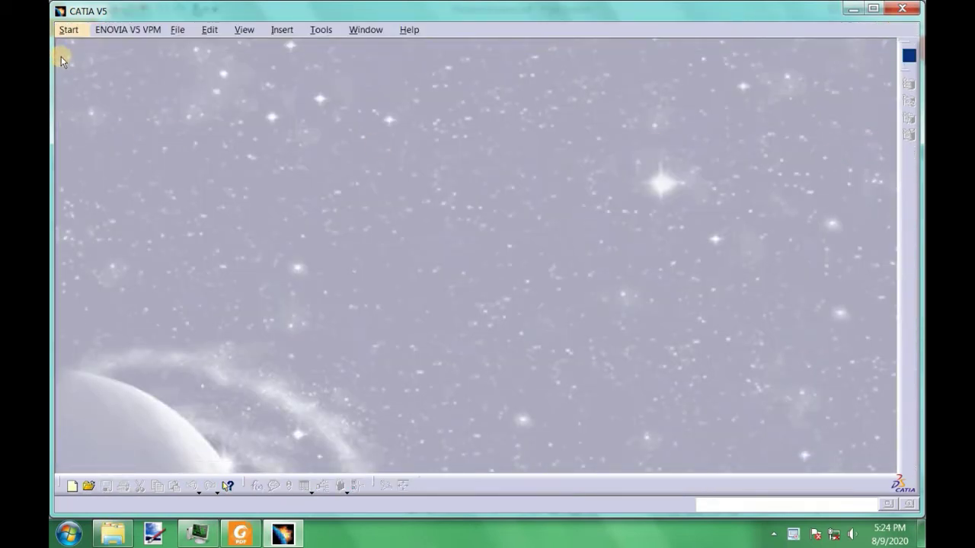
{"action": "left_click", "coordinate": [69, 31]}
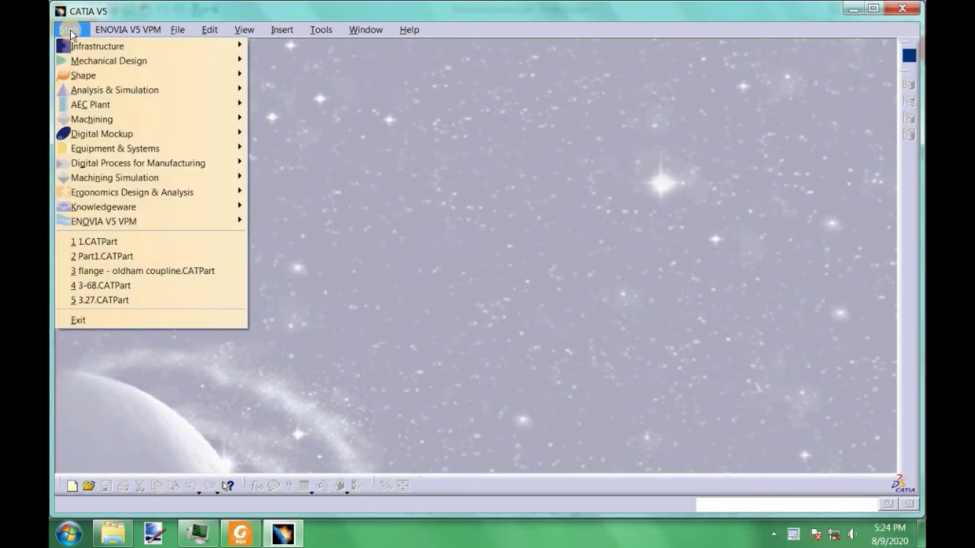
{"action": "mouse_move", "coordinate": [131, 69]}
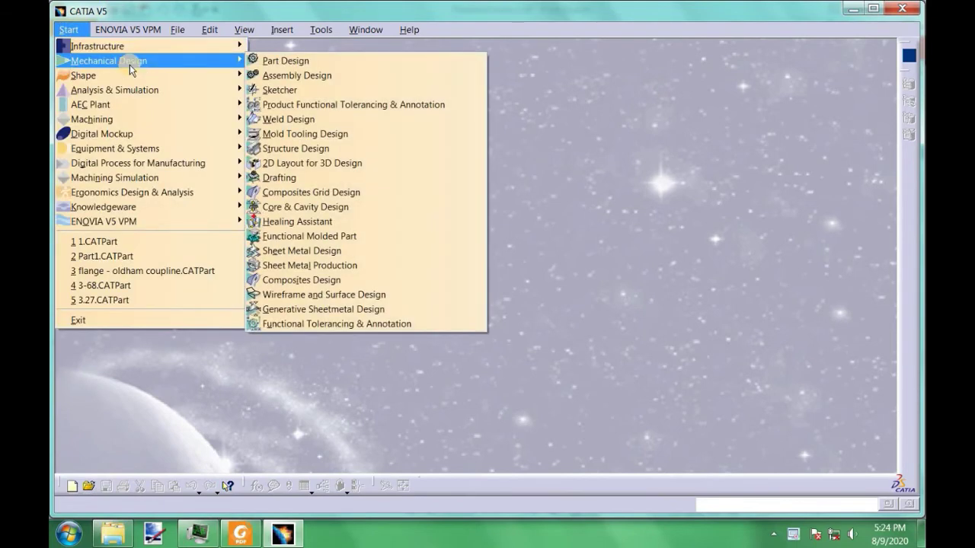
{"action": "left_click", "coordinate": [275, 64]}
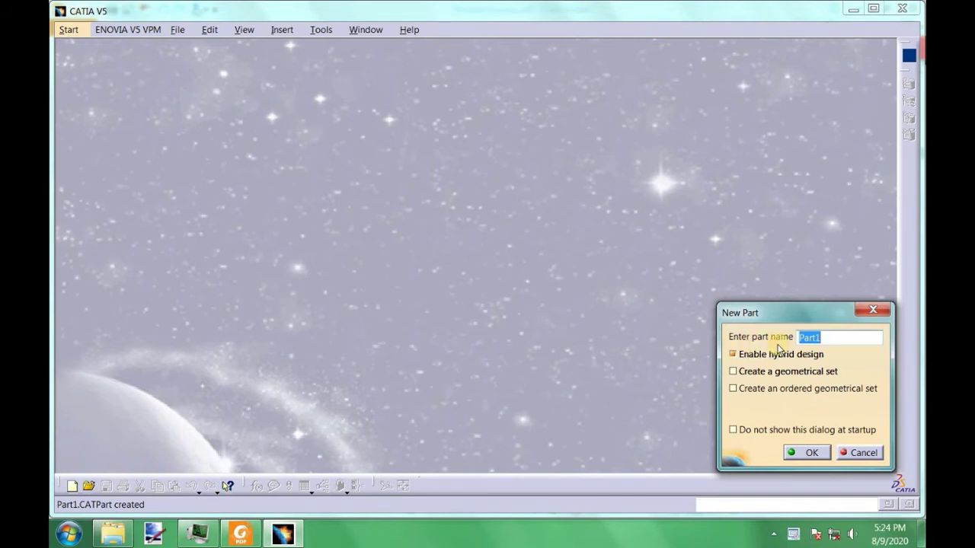
{"action": "type", "text": "component 1"}
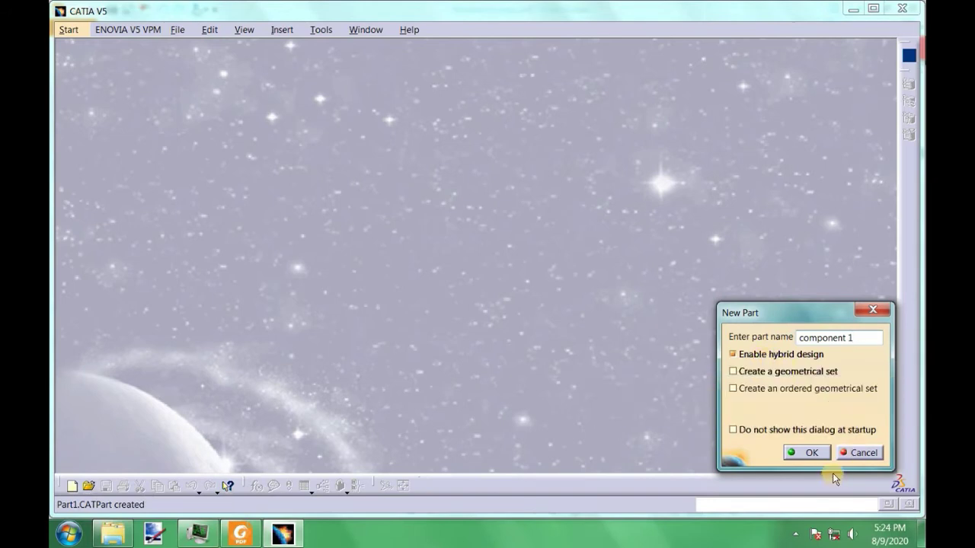
{"action": "left_click", "coordinate": [816, 454]}
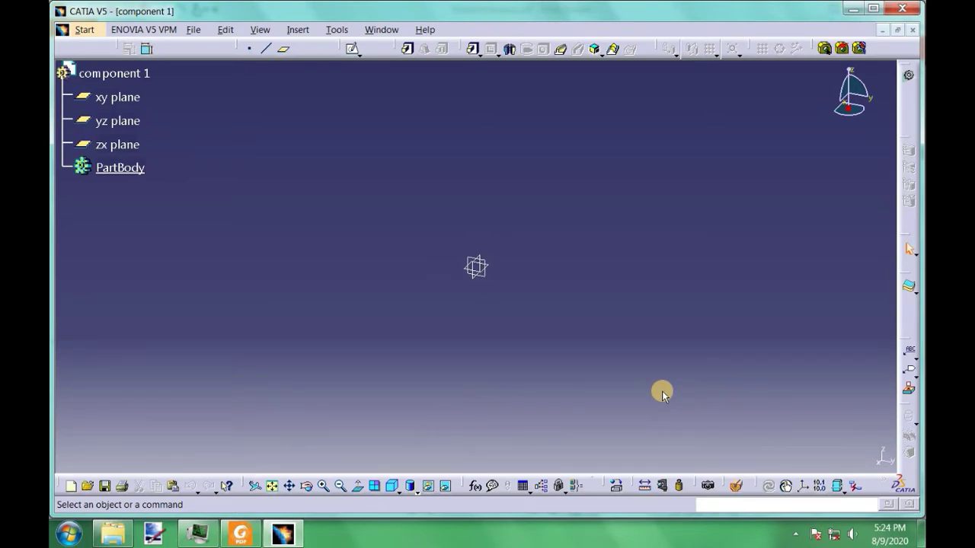
Open a new sketch on the xy plane of component 1, checking the machine drawing
{"action": "left_click", "coordinate": [254, 533]}
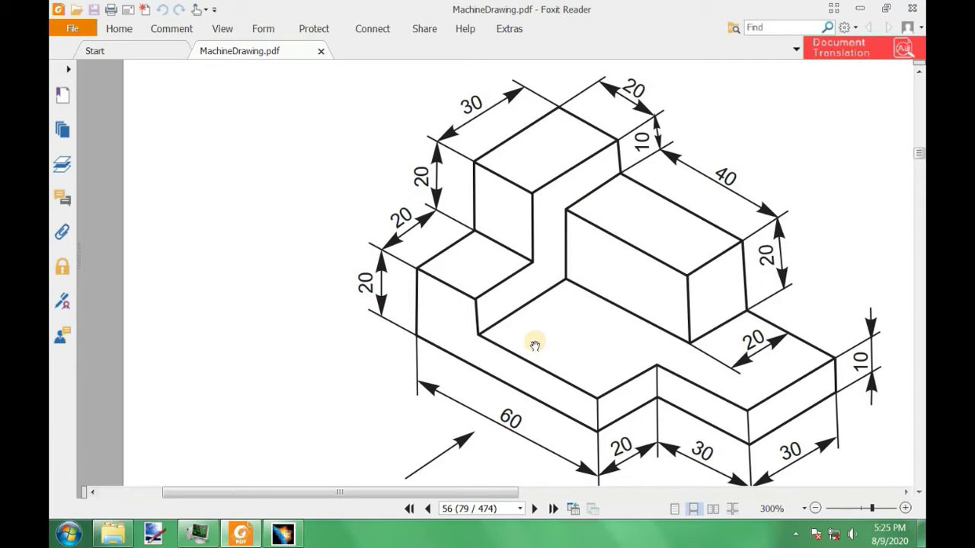
{"action": "left_click", "coordinate": [282, 533]}
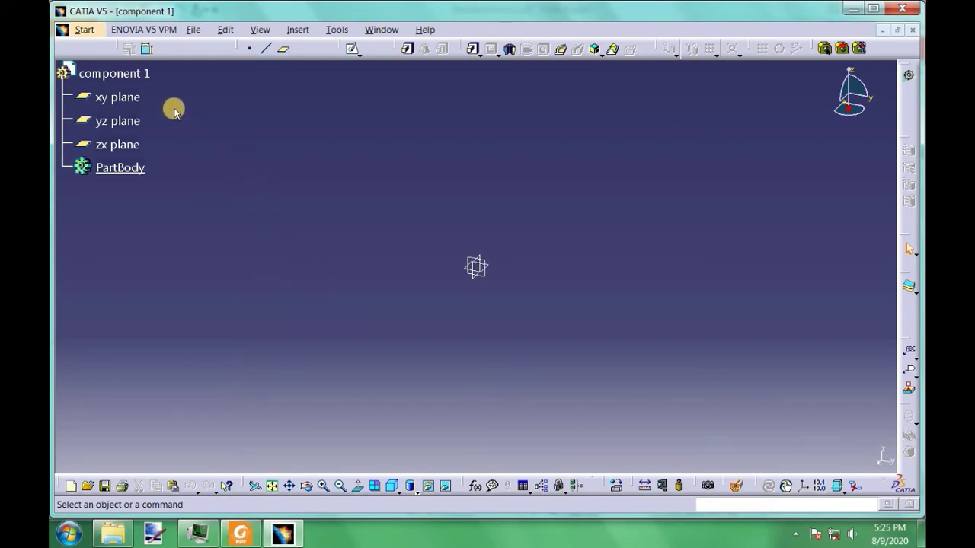
{"action": "left_click", "coordinate": [134, 99]}
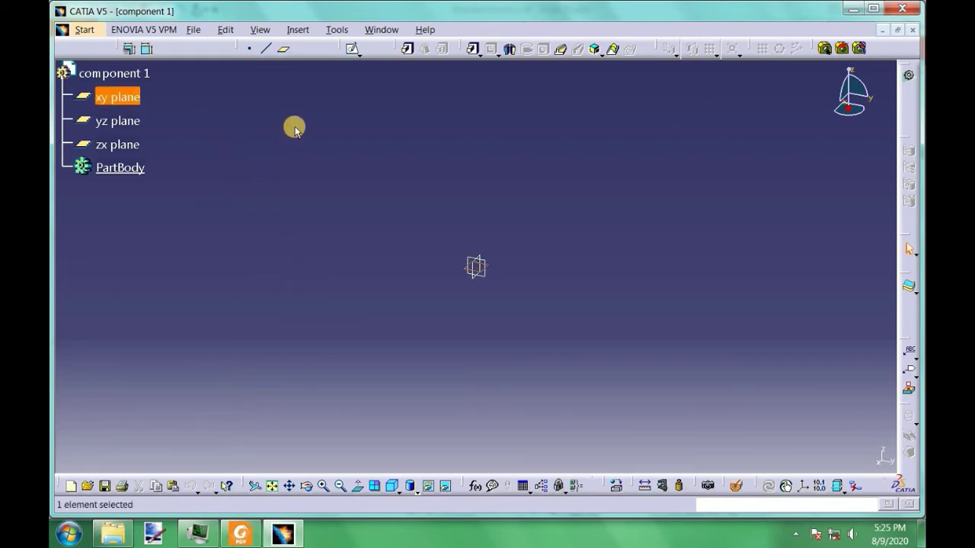
{"action": "left_click", "coordinate": [352, 49]}
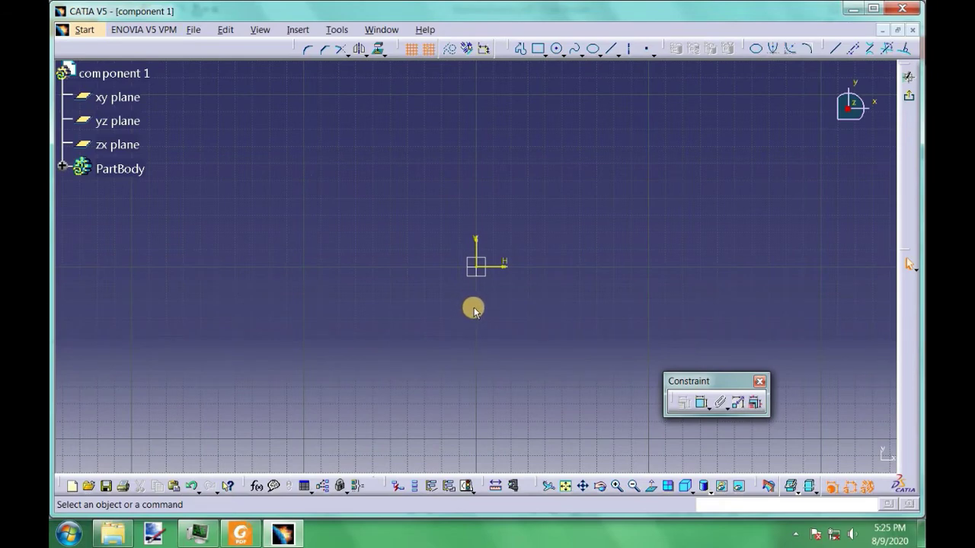
{"action": "left_click", "coordinate": [240, 534]}
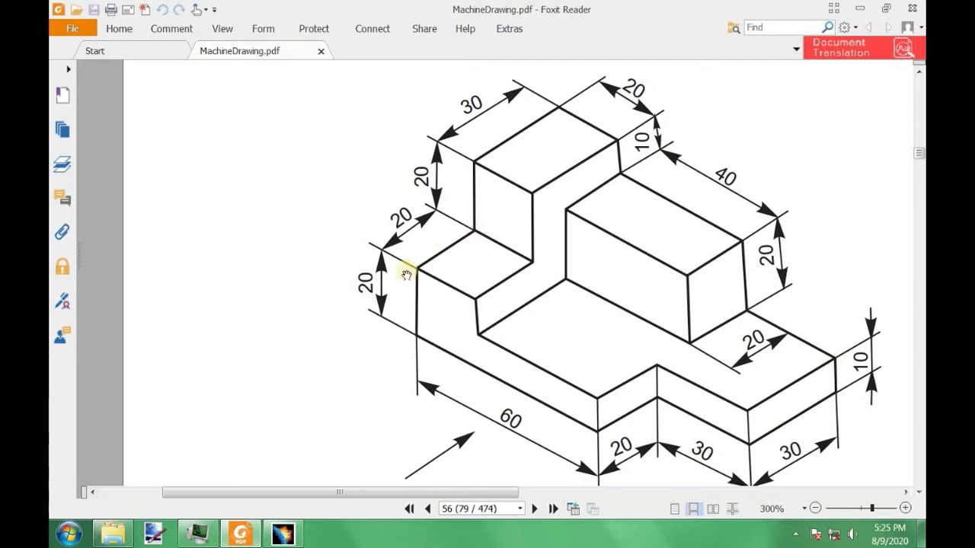
{"action": "left_click", "coordinate": [280, 535]}
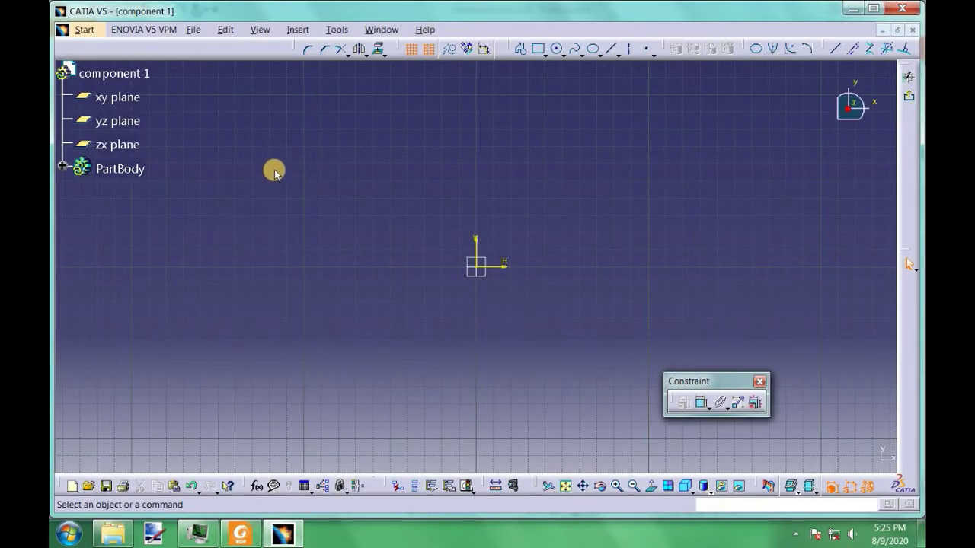
Draw a line profile from the origin up 90, across 40 and down toward the step
{"action": "left_click", "coordinate": [293, 32]}
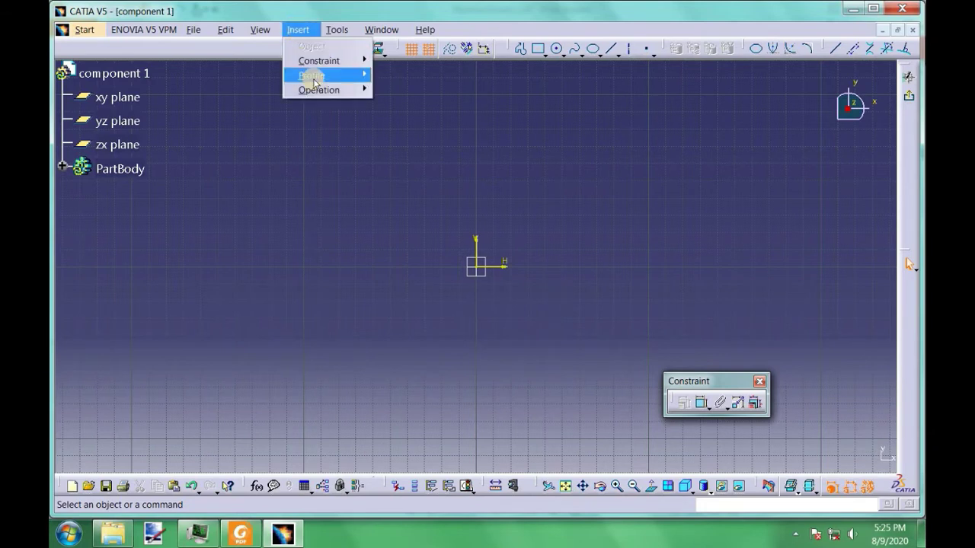
{"action": "mouse_move", "coordinate": [311, 76]}
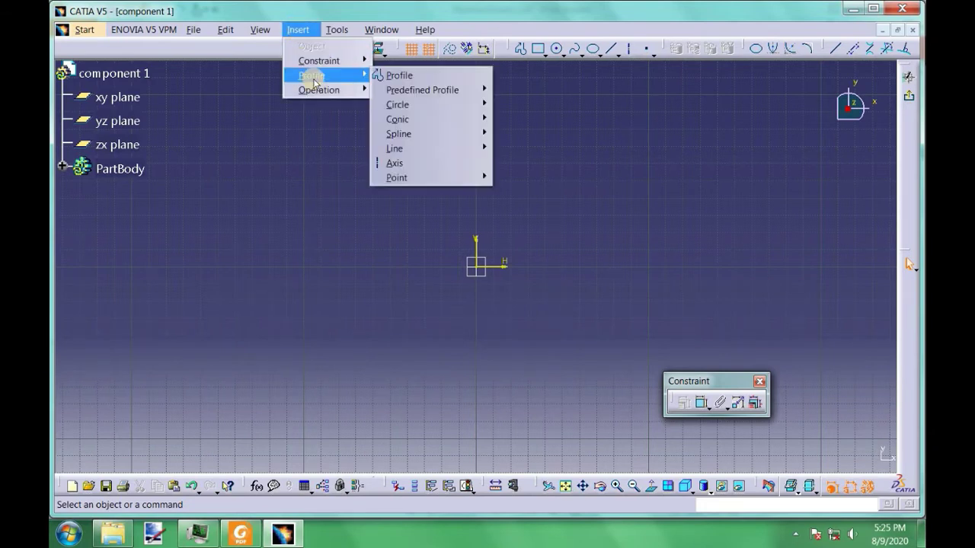
{"action": "left_click", "coordinate": [414, 76]}
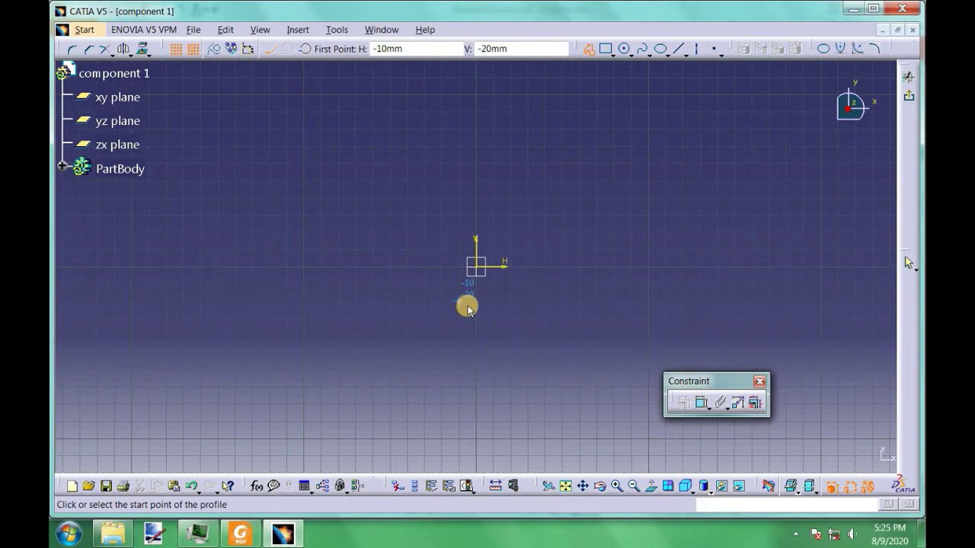
{"action": "left_click", "coordinate": [487, 268]}
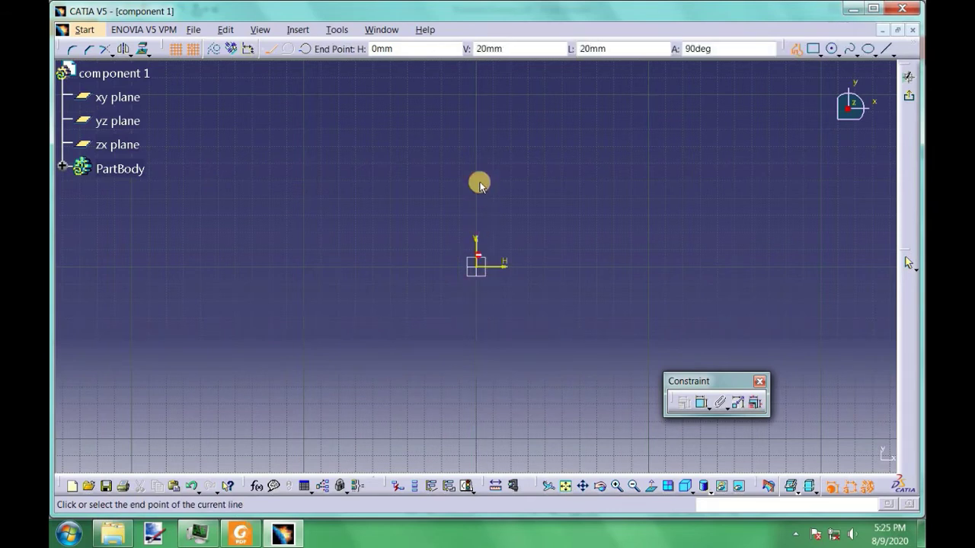
{"action": "left_click", "coordinate": [487, 115]}
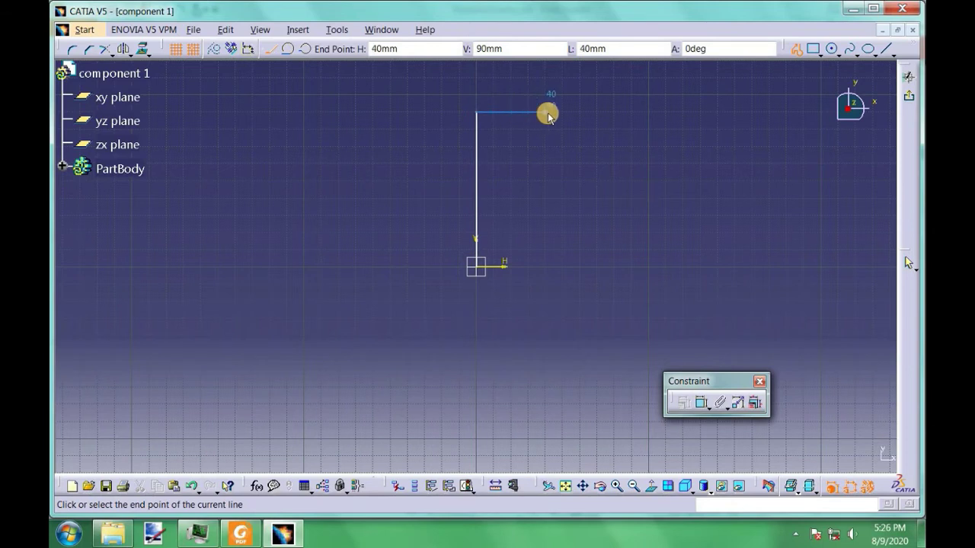
{"action": "left_click", "coordinate": [545, 114]}
{"action": "double_click", "coordinate": [551, 194]}
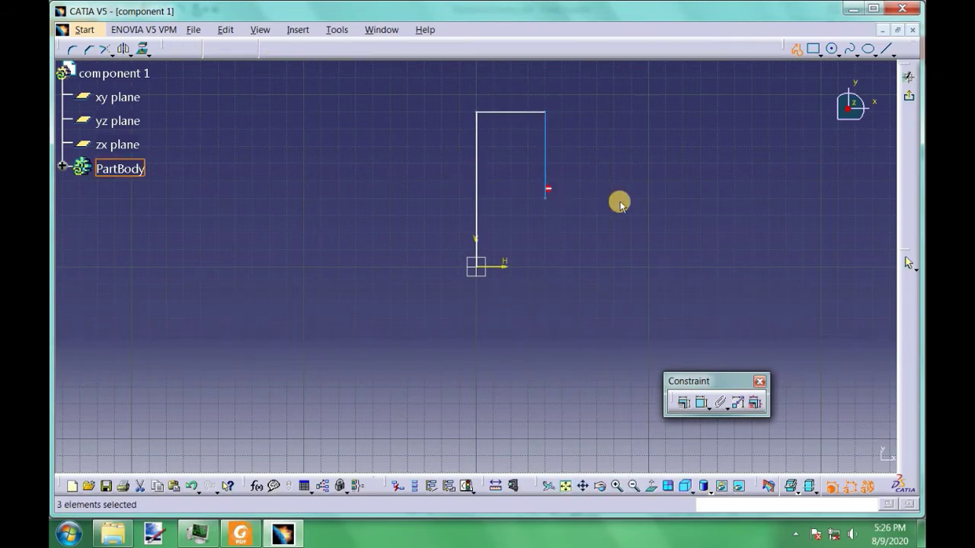
{"action": "left_click", "coordinate": [413, 142]}
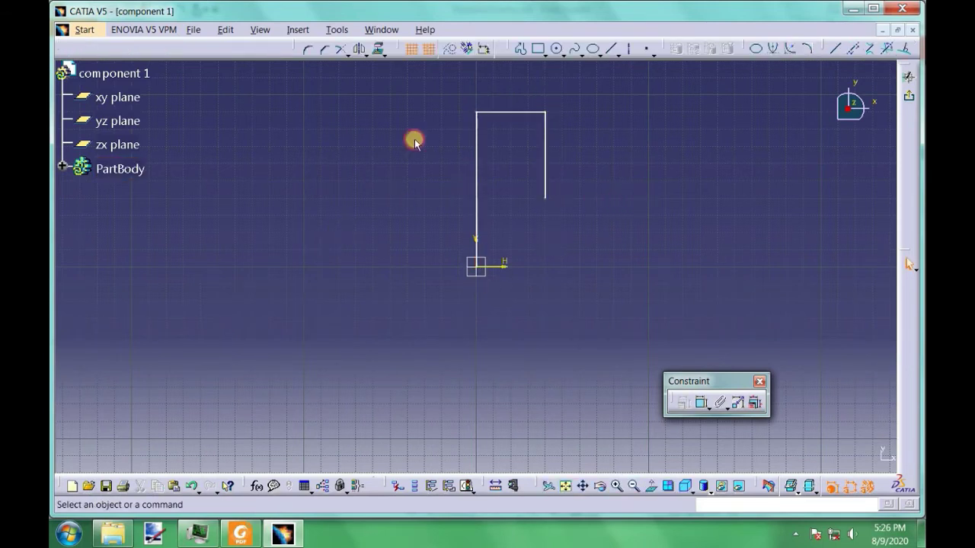
Close the L-shape with lines down to the base and back to the origin
{"action": "left_click", "coordinate": [520, 49]}
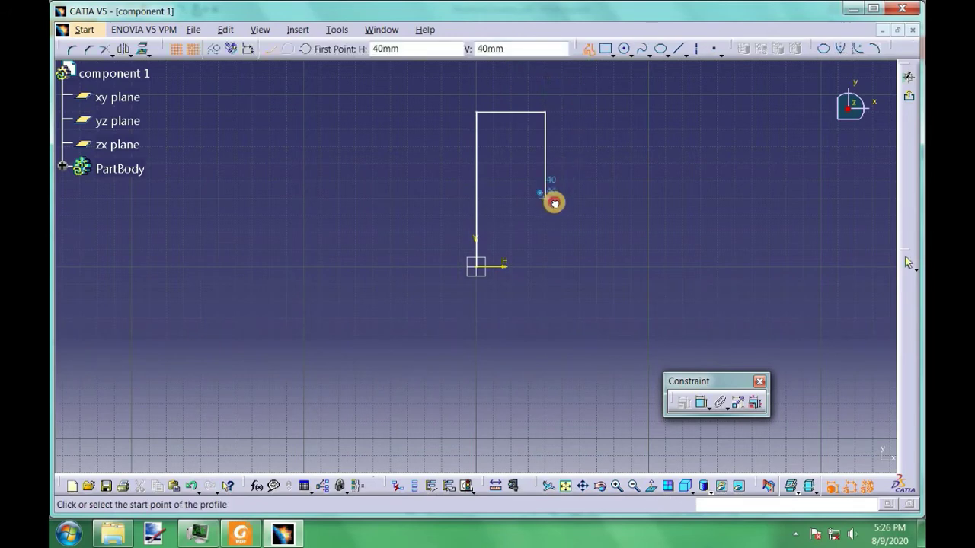
{"action": "left_click", "coordinate": [549, 200]}
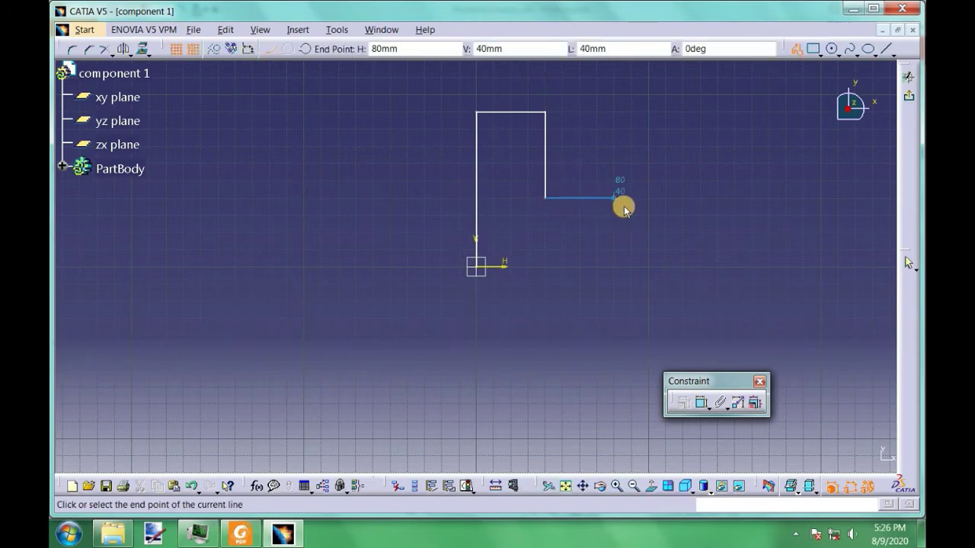
{"action": "left_click", "coordinate": [631, 266]}
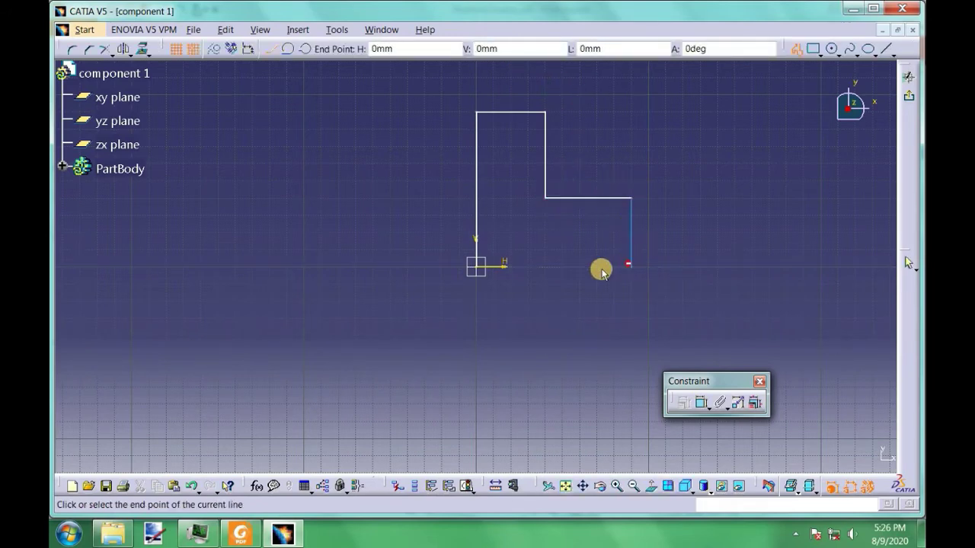
{"action": "left_click", "coordinate": [495, 277]}
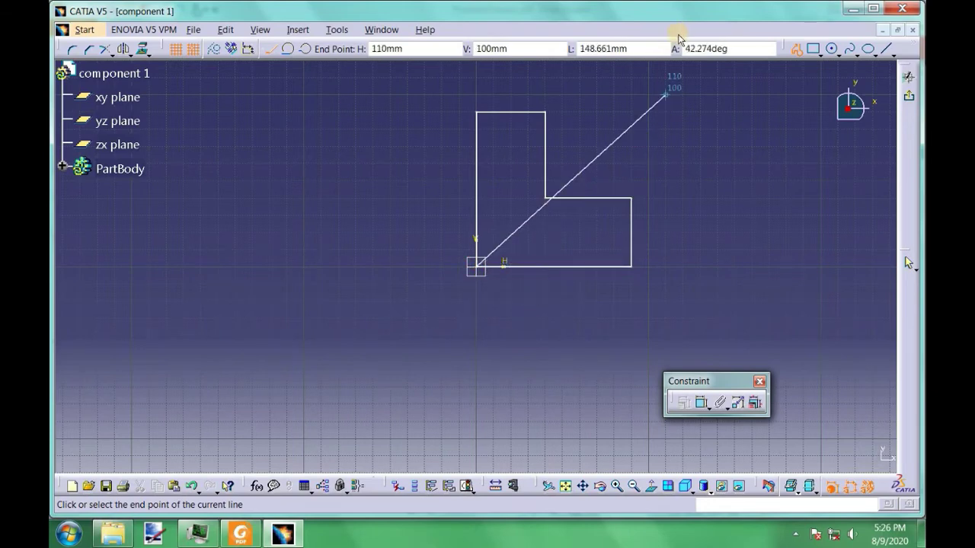
{"action": "left_click", "coordinate": [796, 48]}
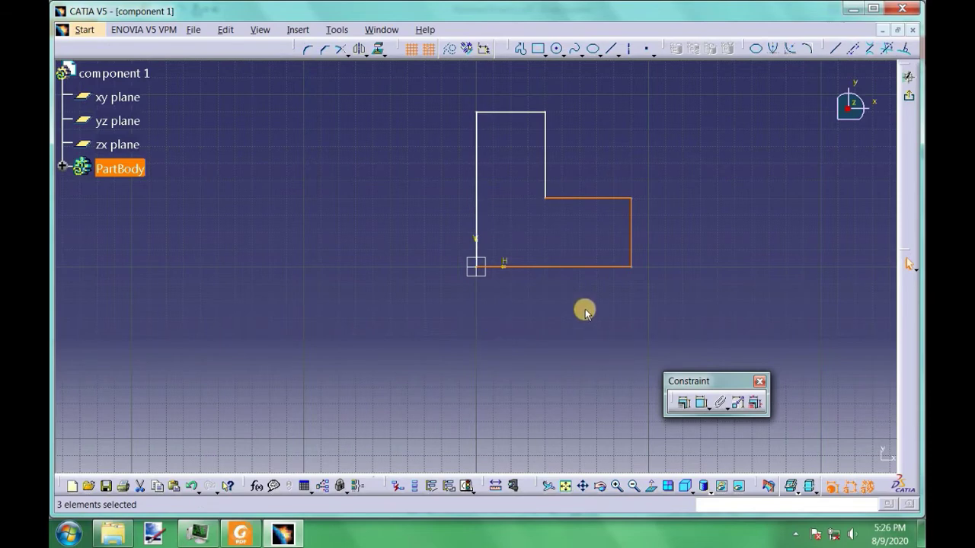
Add the 40 upright-width and 90 overall-height dimensions to the profile
{"action": "left_click", "coordinate": [534, 311]}
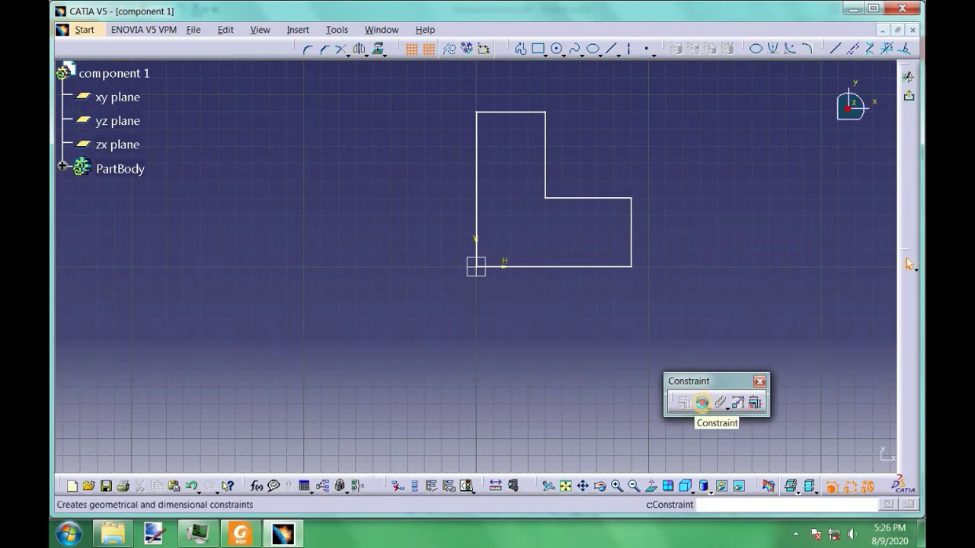
{"action": "left_click", "coordinate": [701, 402]}
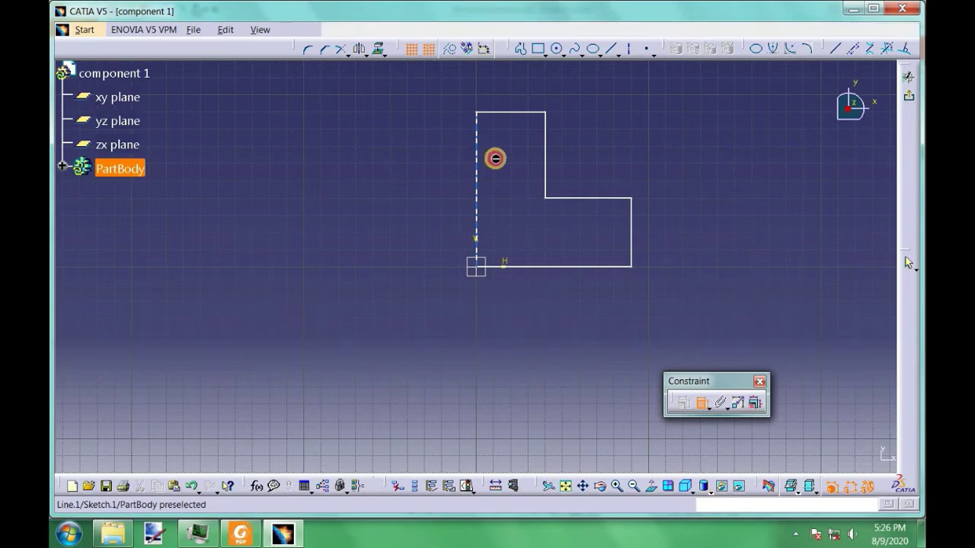
{"action": "left_click", "coordinate": [495, 158]}
{"action": "left_click", "coordinate": [544, 159]}
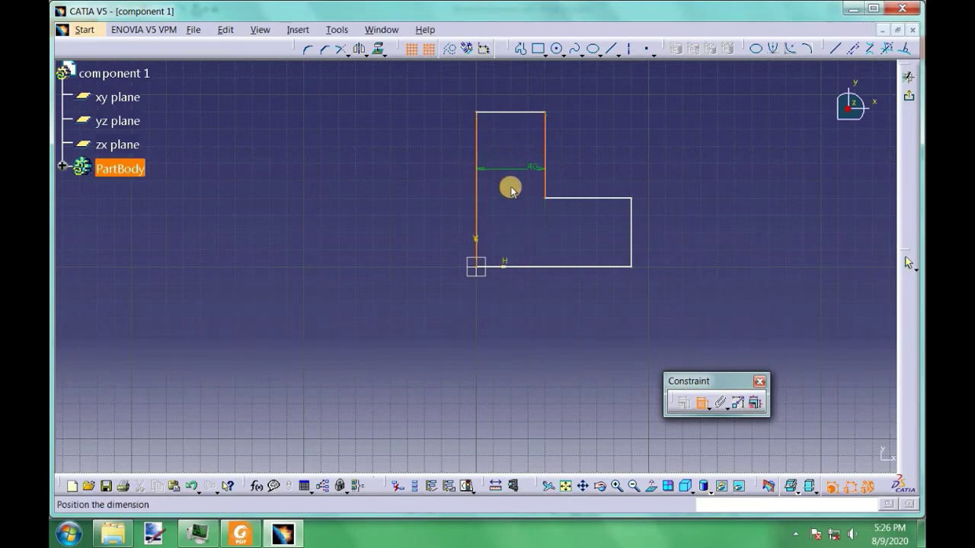
{"action": "left_click", "coordinate": [509, 172]}
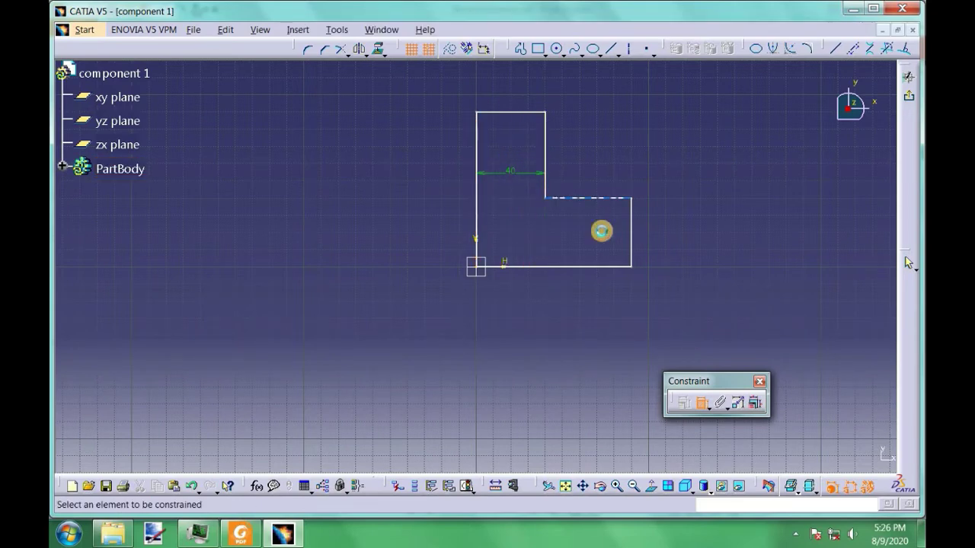
{"action": "left_click", "coordinate": [523, 113]}
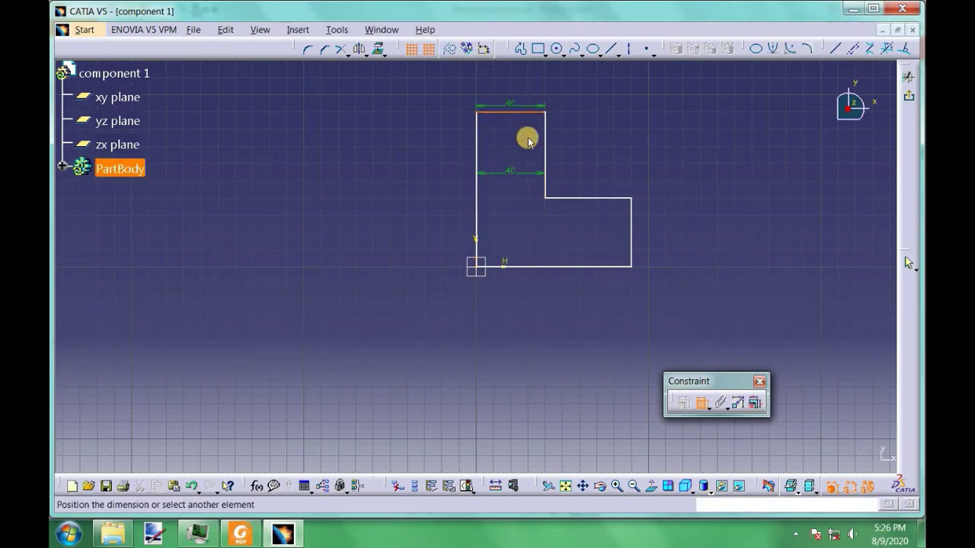
{"action": "left_click", "coordinate": [536, 265]}
{"action": "left_click", "coordinate": [713, 213]}
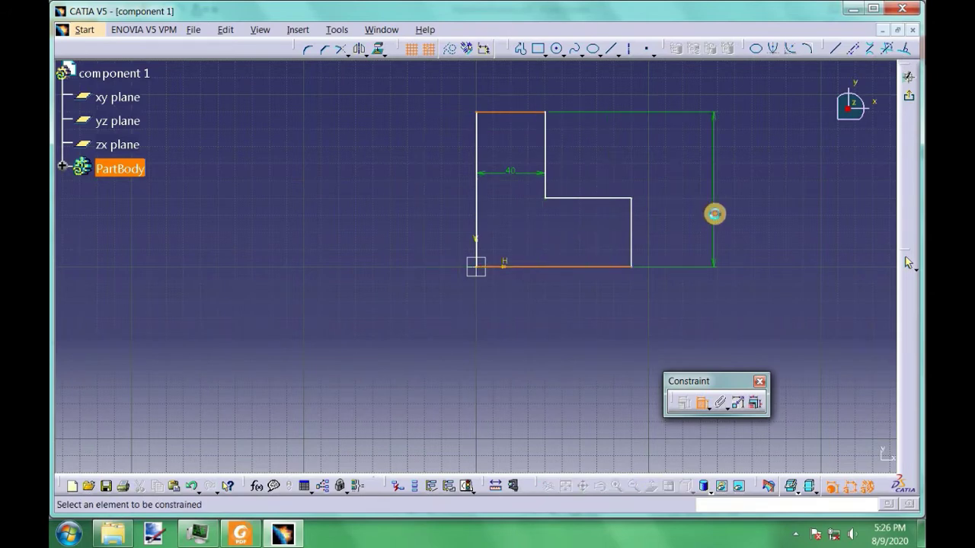
Add the 40 right-edge and 90 bottom-width dimensions, then open the 90 width for editing
{"action": "left_click", "coordinate": [632, 227]}
{"action": "left_click", "coordinate": [680, 225]}
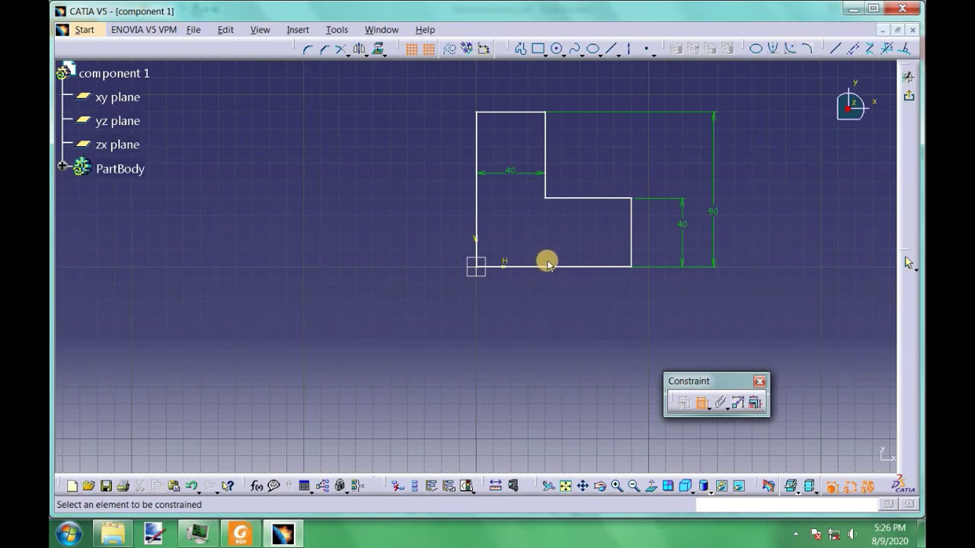
{"action": "left_click", "coordinate": [478, 220]}
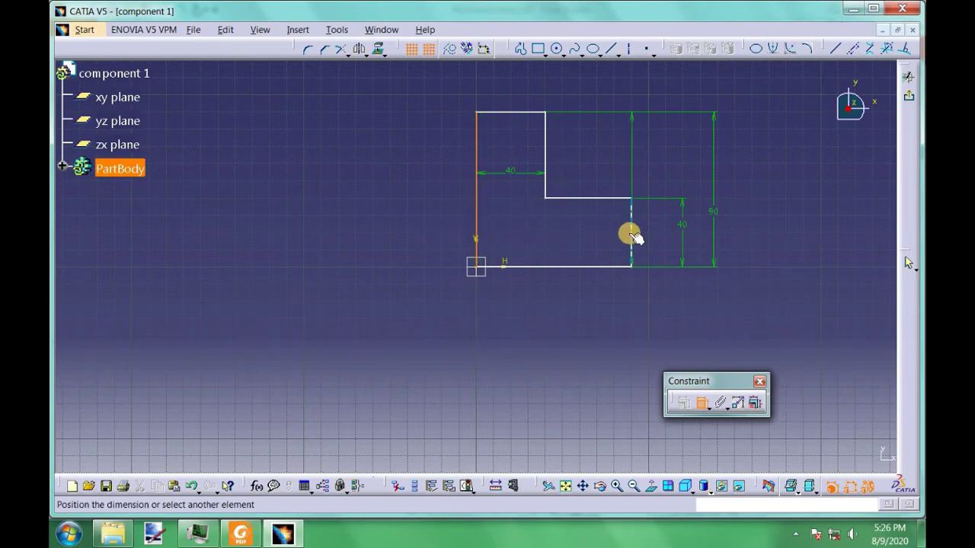
{"action": "left_click", "coordinate": [631, 230]}
{"action": "left_click", "coordinate": [549, 307]}
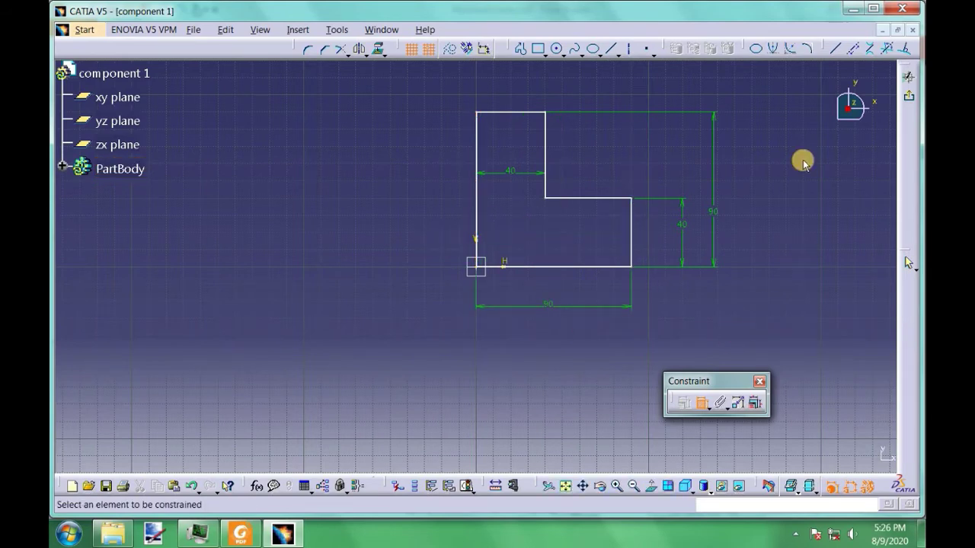
{"action": "left_click", "coordinate": [676, 400]}
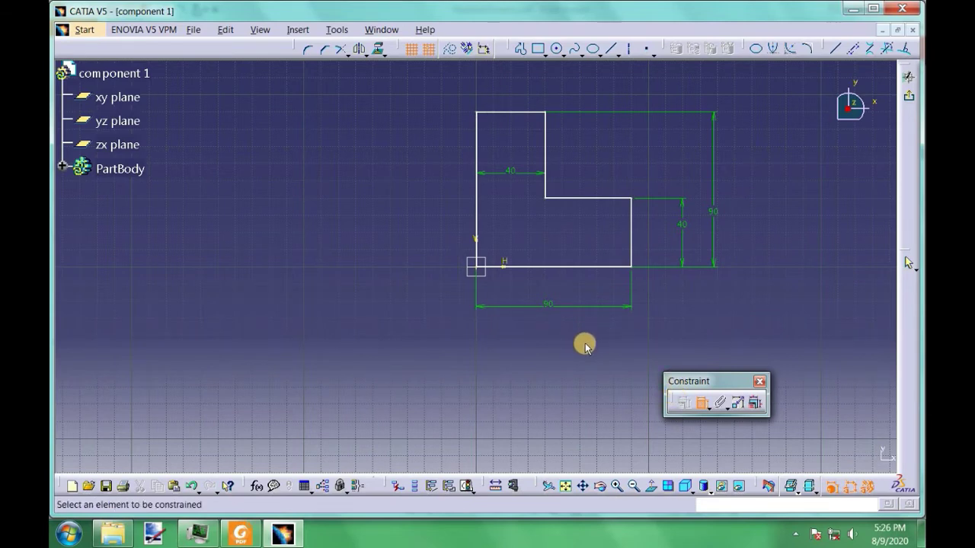
{"action": "double_click", "coordinate": [550, 308]}
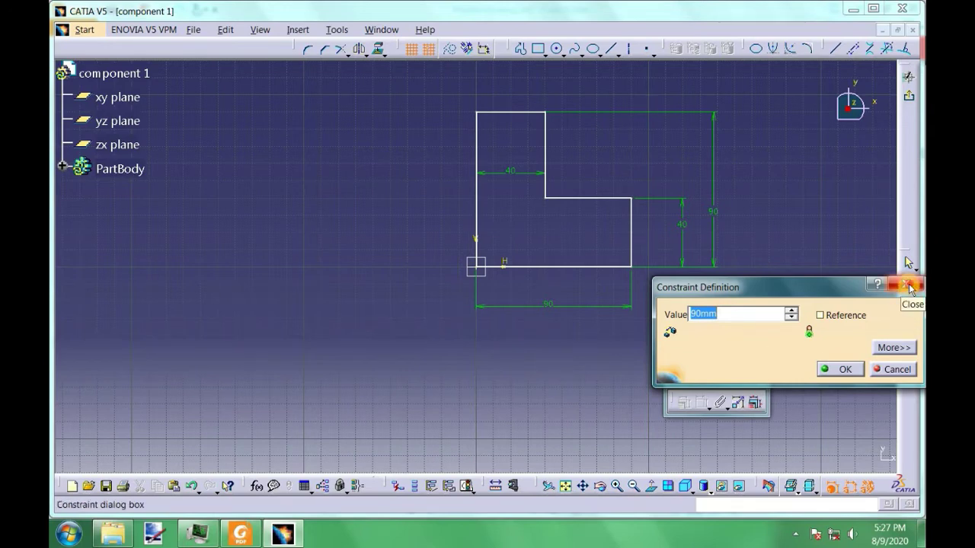
Change the top step width to 30 and the right-side height to 60
{"action": "left_click", "coordinate": [908, 285]}
{"action": "left_click", "coordinate": [241, 533]}
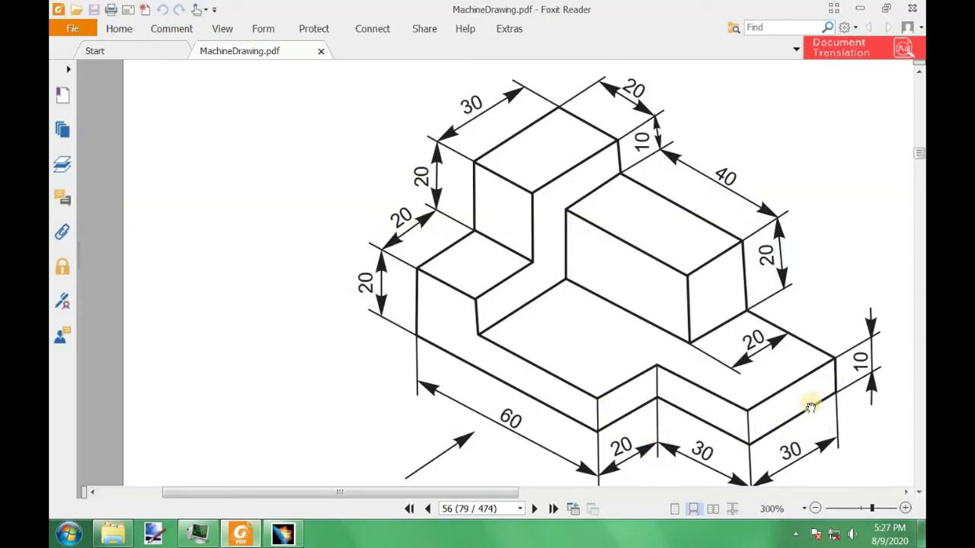
{"action": "left_click", "coordinate": [282, 534]}
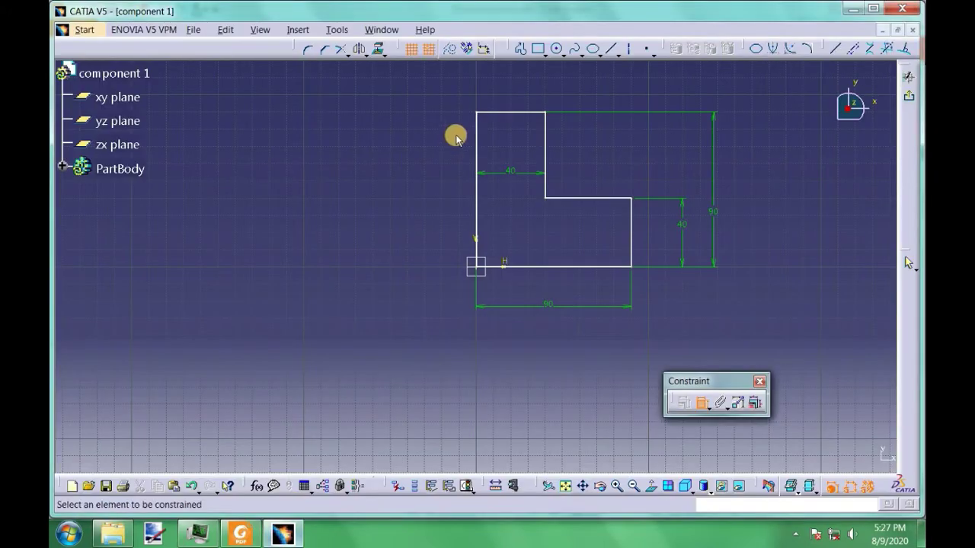
{"action": "double_click", "coordinate": [512, 168]}
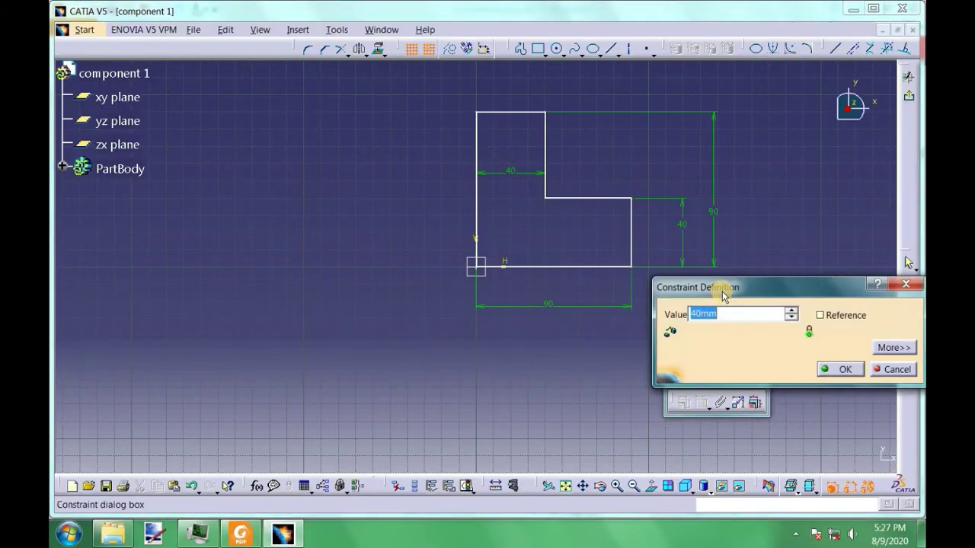
{"action": "type", "text": "30"}
{"action": "key", "text": "Return"}
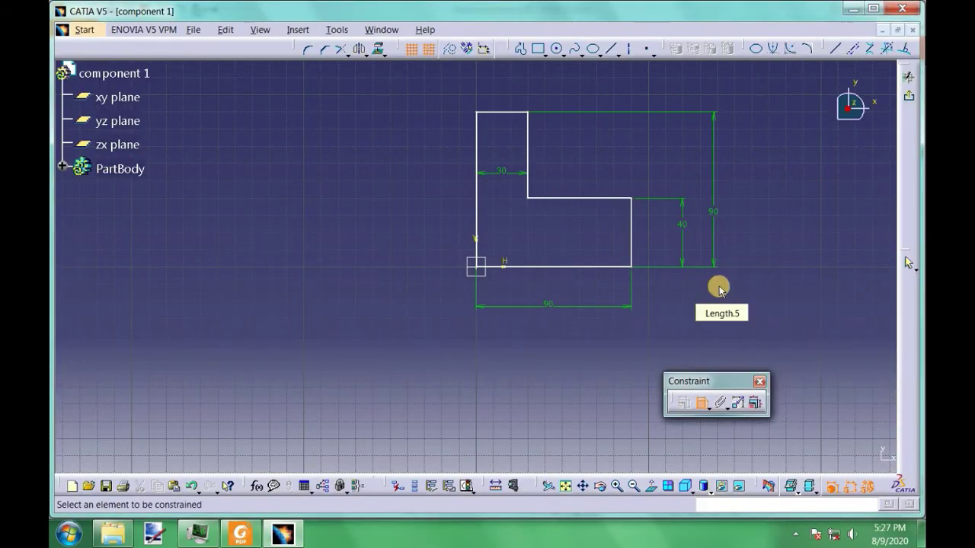
{"action": "left_click", "coordinate": [242, 535]}
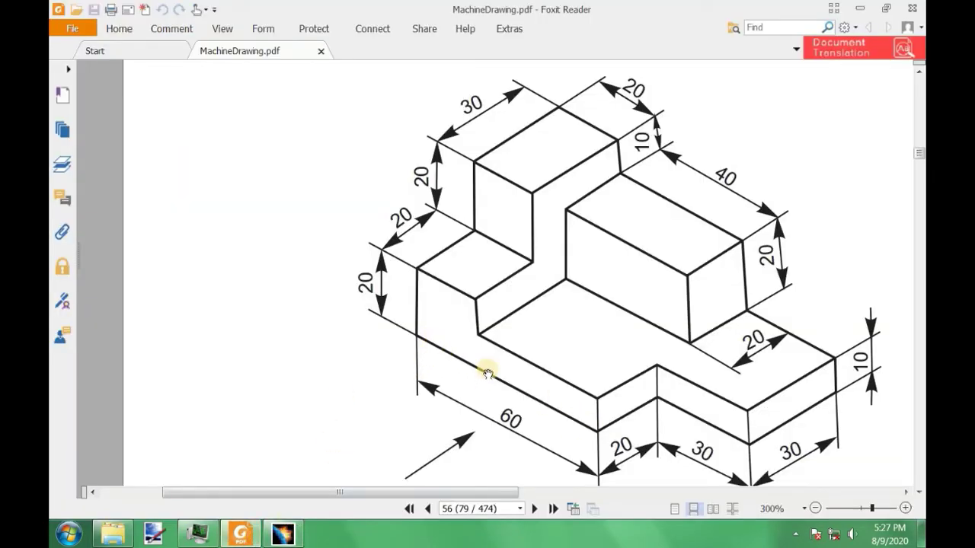
{"action": "left_click", "coordinate": [283, 533]}
{"action": "double_click", "coordinate": [682, 225]}
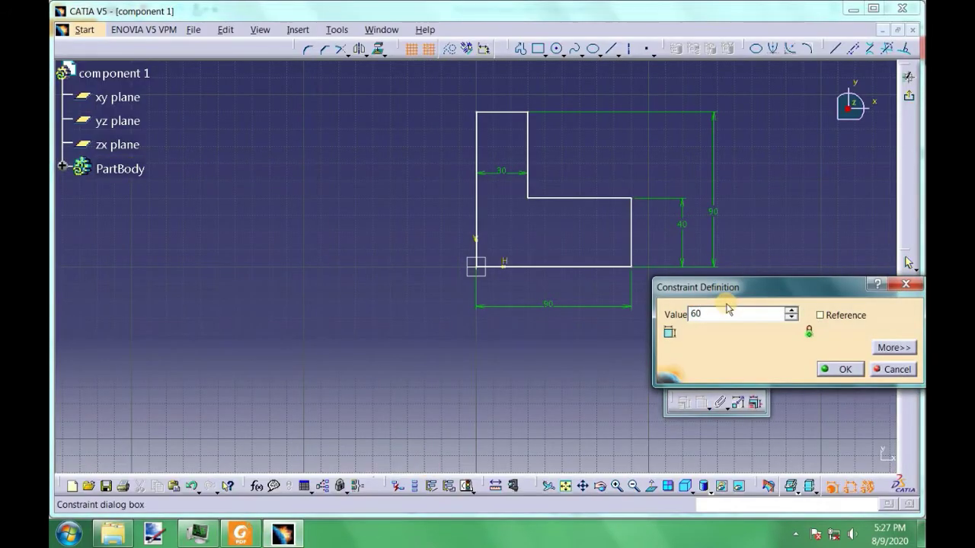
{"action": "type", "text": "60"}
{"action": "key", "text": "Return"}
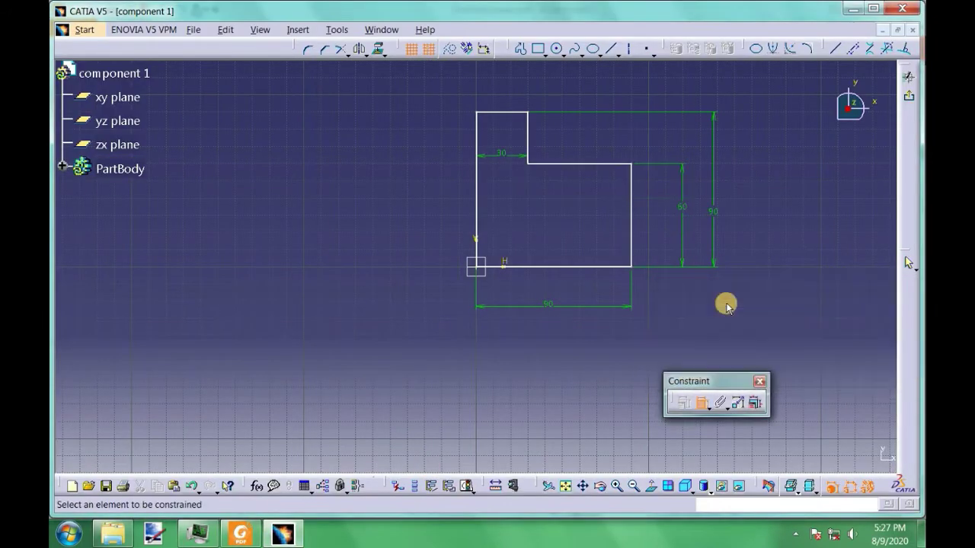
Keep the overall height at 90, set the bottom width to 50, and exit the sketch
{"action": "left_click", "coordinate": [258, 527]}
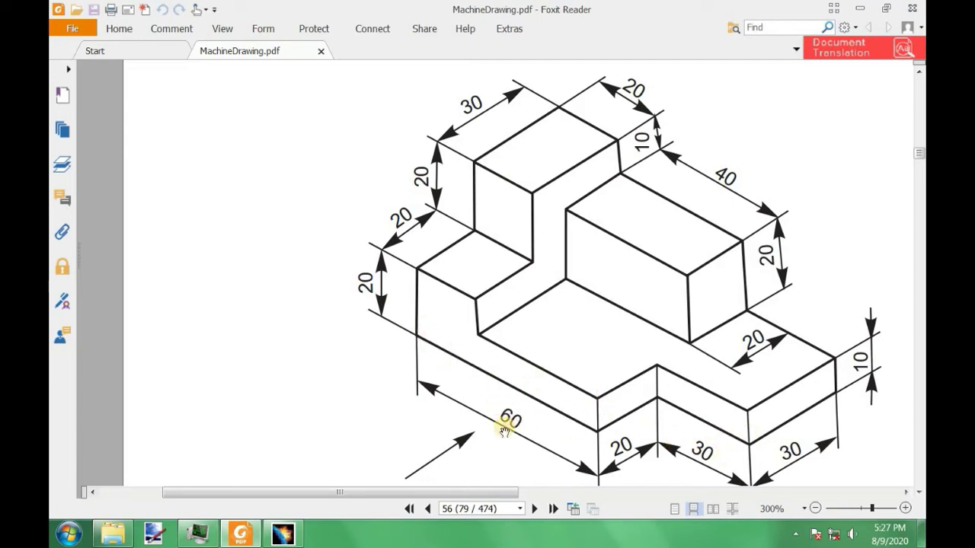
{"action": "left_click", "coordinate": [295, 531]}
{"action": "double_click", "coordinate": [713, 212]}
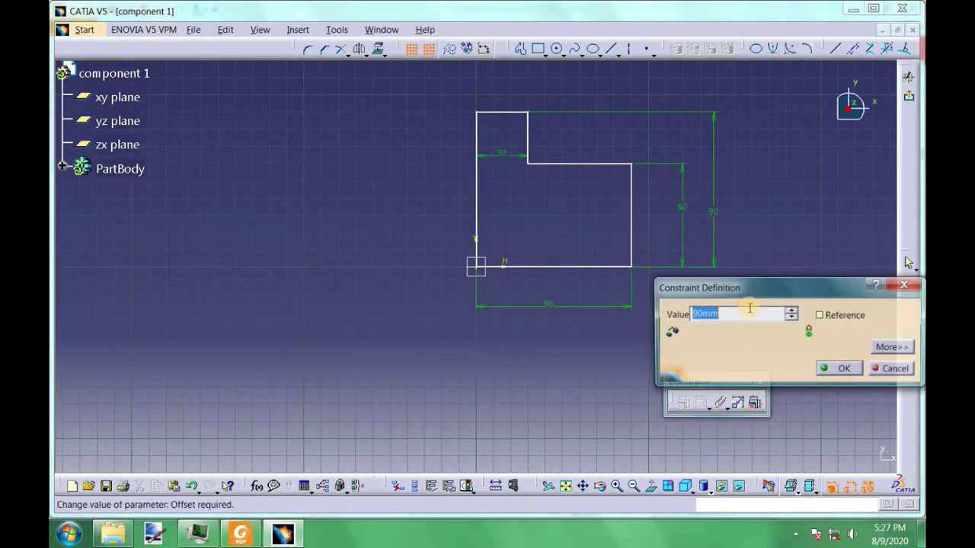
{"action": "type", "text": "90"}
{"action": "key", "text": "Return"}
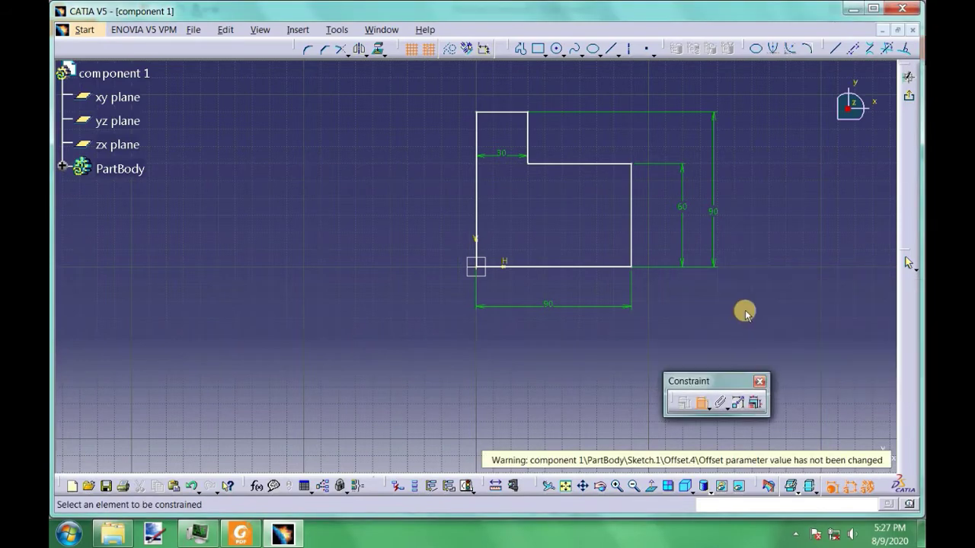
{"action": "left_click", "coordinate": [239, 533]}
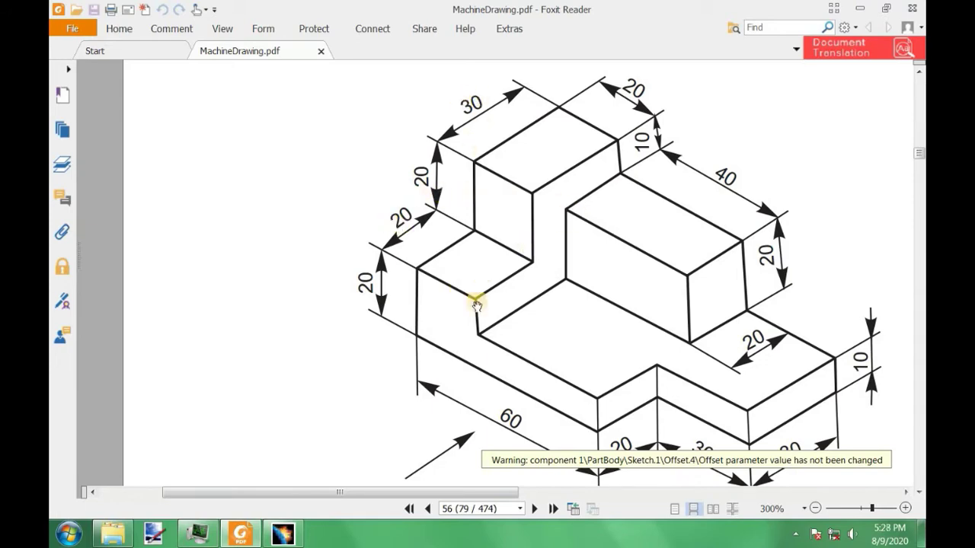
{"action": "left_click", "coordinate": [281, 535]}
{"action": "double_click", "coordinate": [549, 302]}
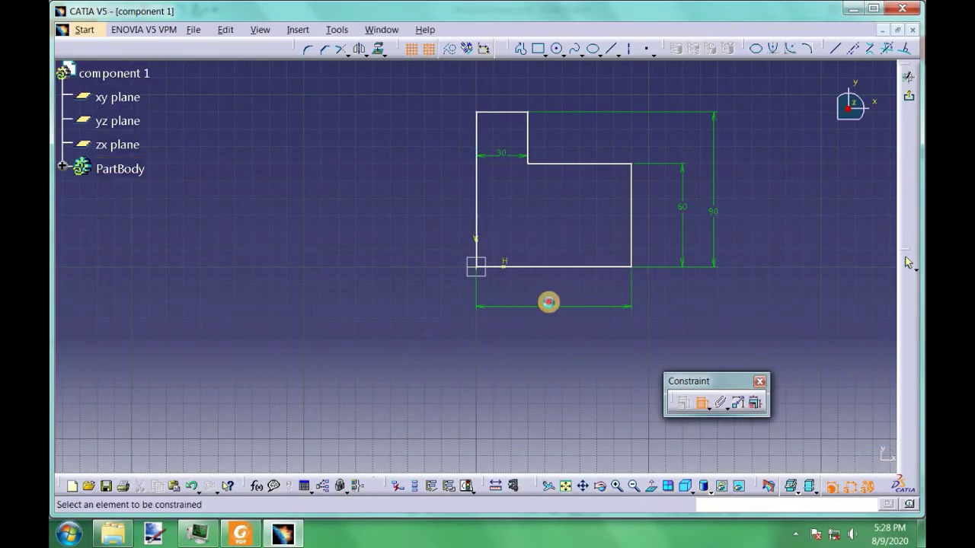
{"action": "type", "text": "50"}
{"action": "key", "text": "Return"}
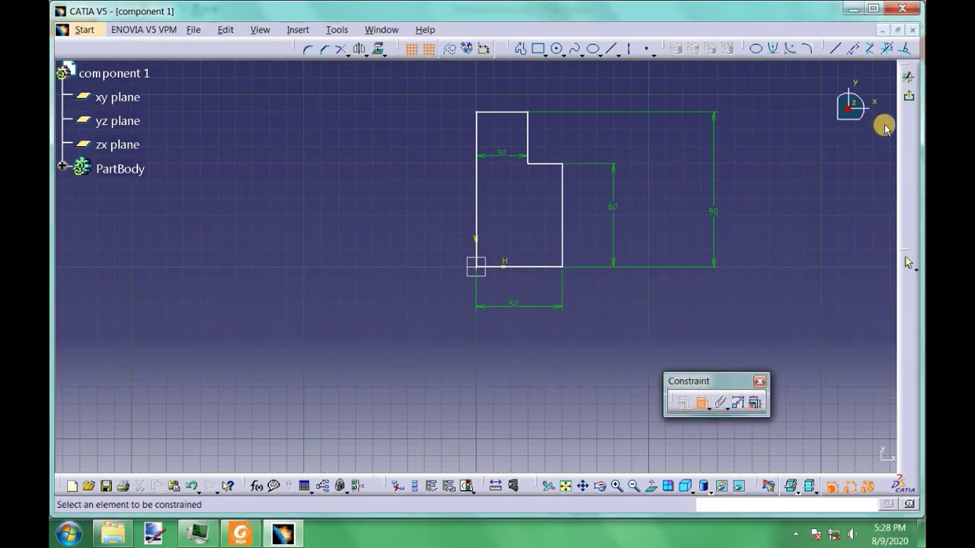
{"action": "left_click", "coordinate": [908, 96]}
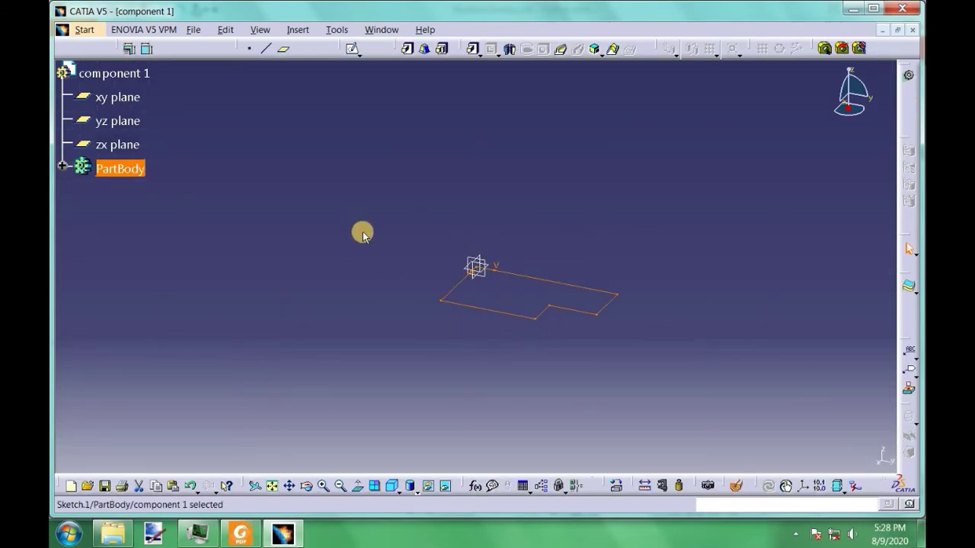
Pad Sketch.1 to a length of 10 mm
{"action": "left_click", "coordinate": [300, 31]}
{"action": "mouse_move", "coordinate": [315, 210]}
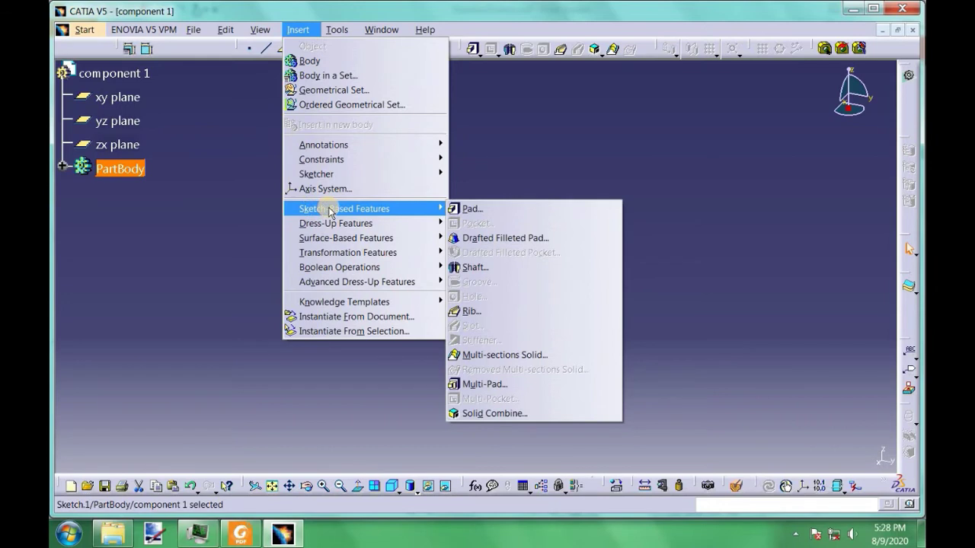
{"action": "left_click", "coordinate": [473, 210]}
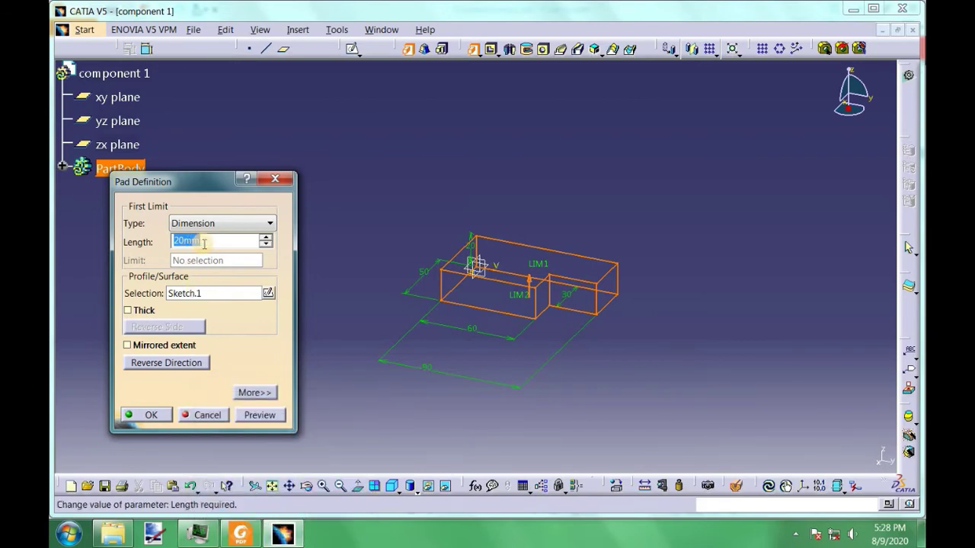
{"action": "left_click", "coordinate": [240, 535]}
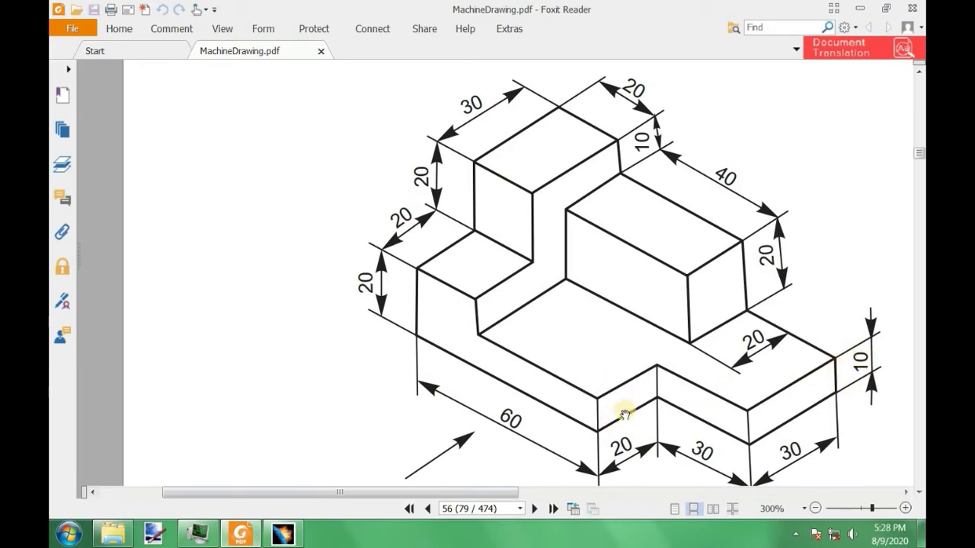
{"action": "left_click", "coordinate": [282, 533]}
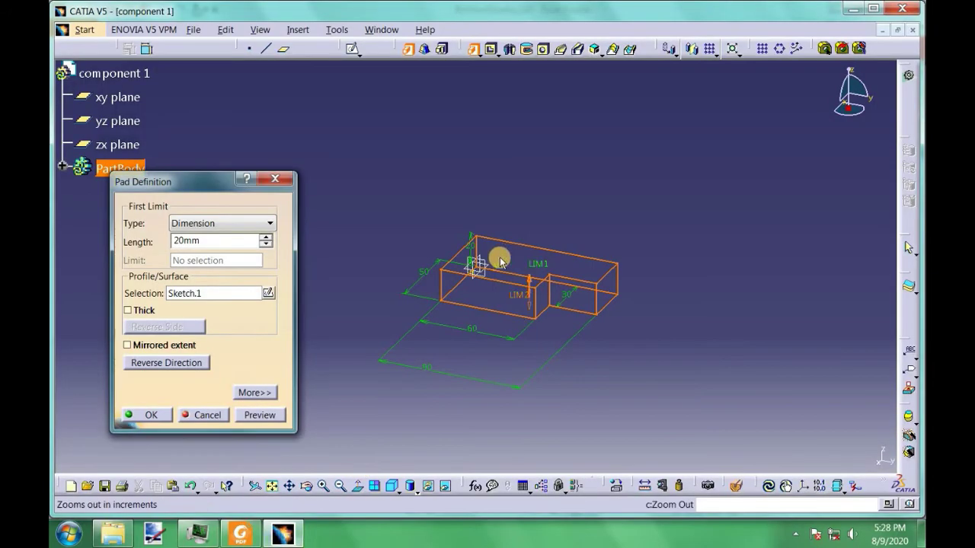
{"action": "double_click", "coordinate": [202, 241]}
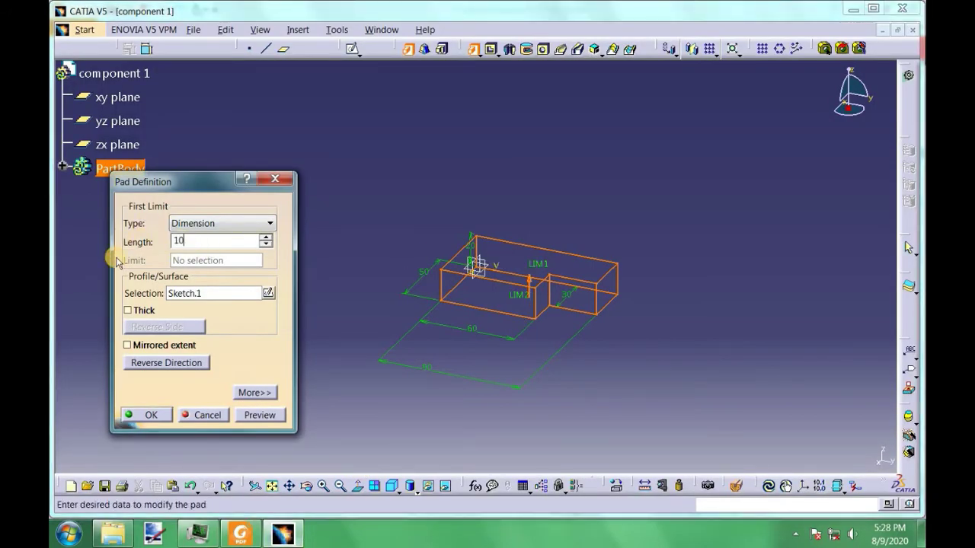
{"action": "left_click", "coordinate": [144, 418]}
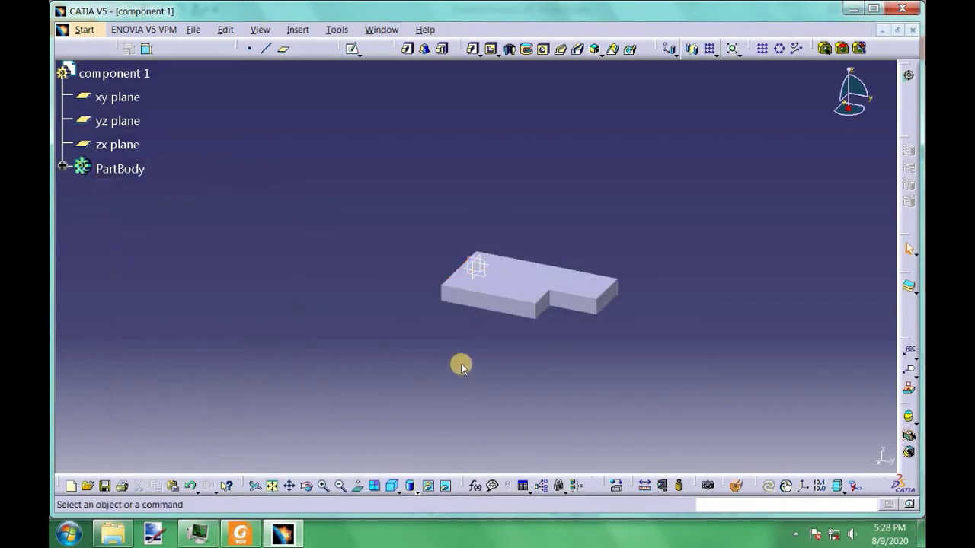
{"action": "left_click", "coordinate": [240, 533]}
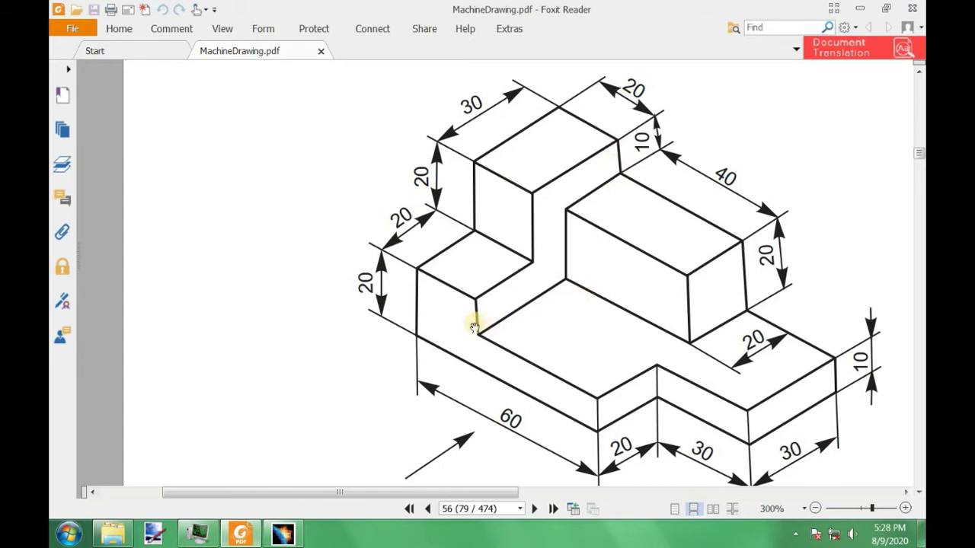
Rotate and zoom in on the pad, then select its long side face
{"action": "left_click", "coordinate": [268, 535]}
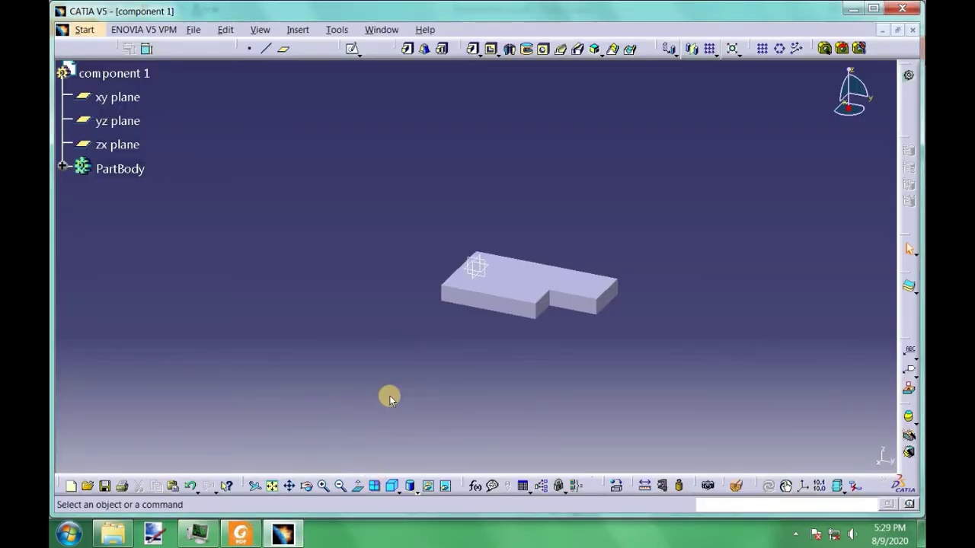
{"action": "left_click", "coordinate": [307, 487]}
{"action": "left_click_drag", "start_coordinate": [355, 370], "coordinate": [612, 275]}
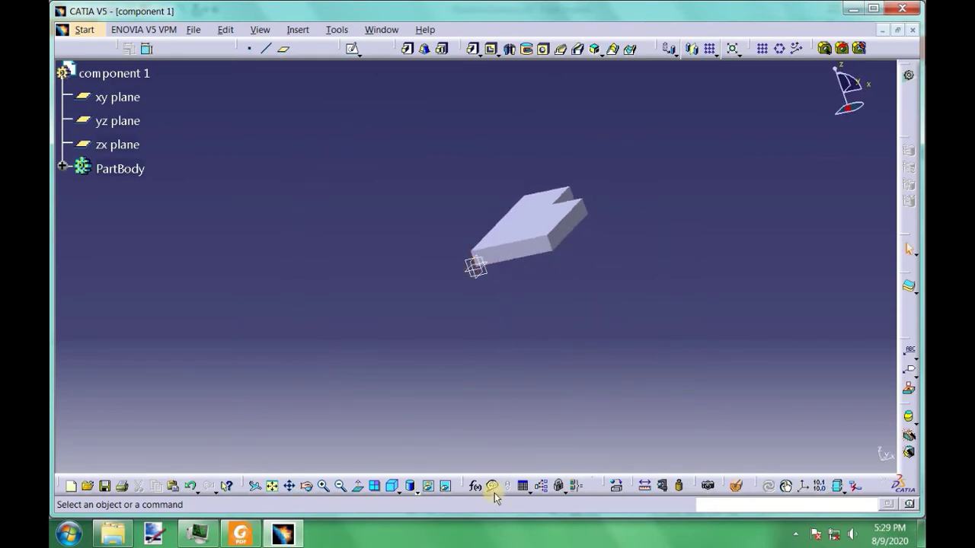
{"action": "left_click", "coordinate": [323, 487]}
{"action": "left_click", "coordinate": [323, 488]}
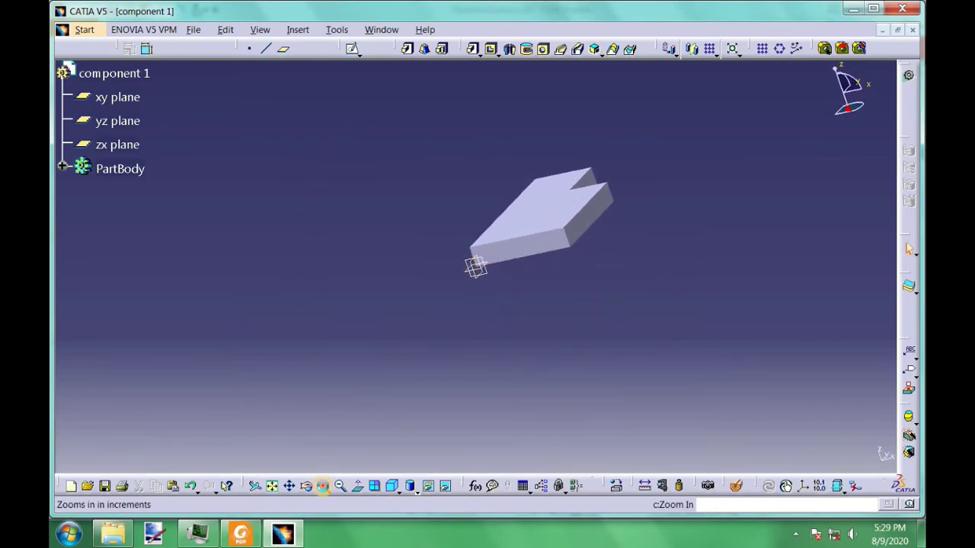
{"action": "left_click", "coordinate": [324, 487]}
{"action": "left_click", "coordinate": [323, 487]}
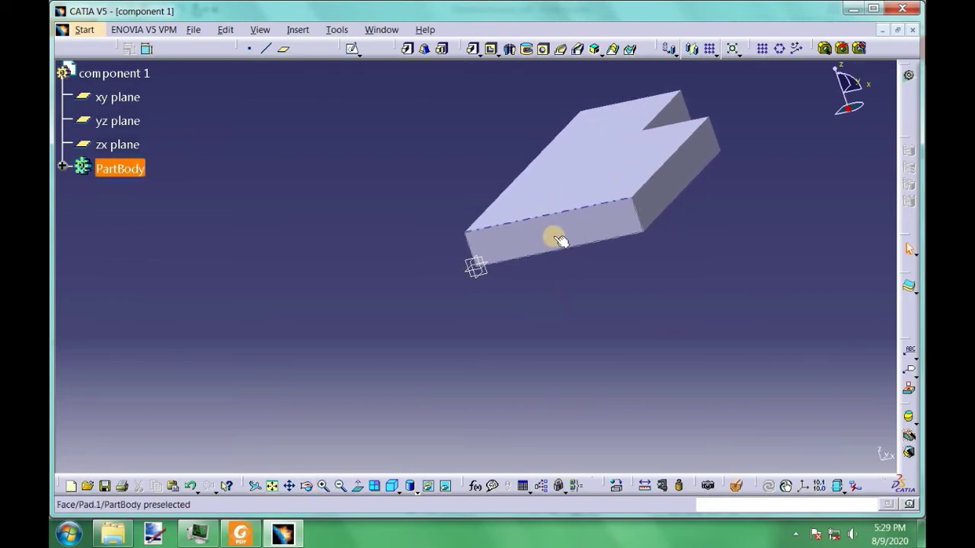
{"action": "left_click", "coordinate": [556, 240]}
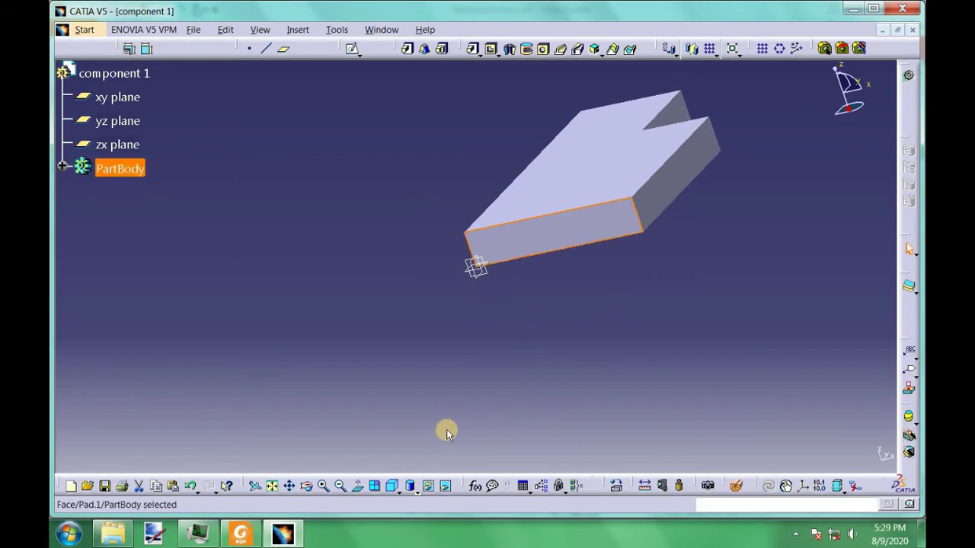
Start a new sketch on the pad's long side face
{"action": "left_click", "coordinate": [353, 53]}
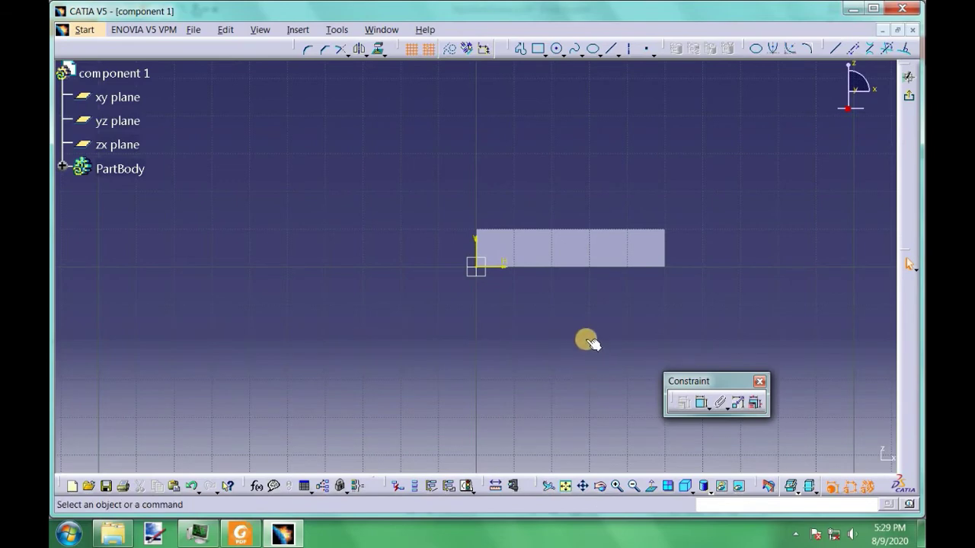
{"action": "left_click", "coordinate": [248, 531]}
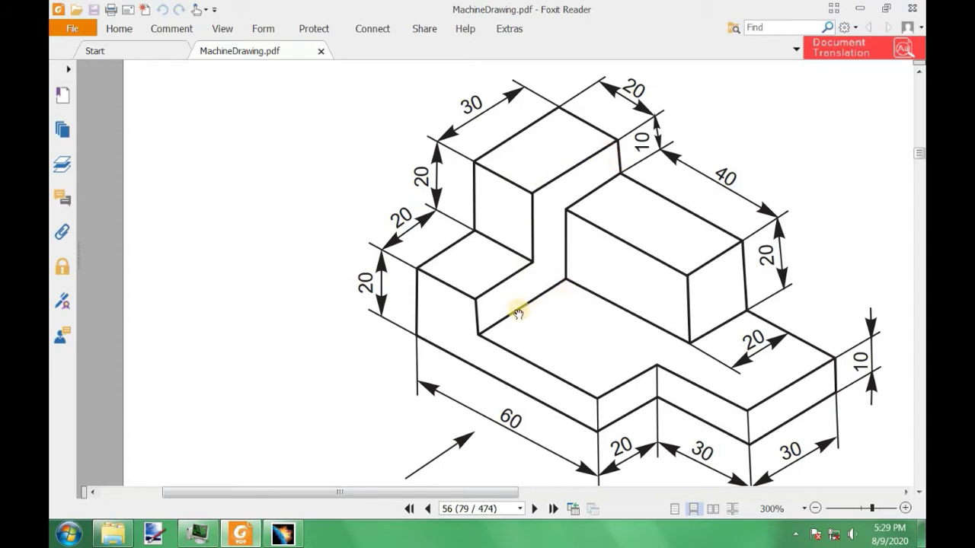
{"action": "left_click", "coordinate": [282, 534]}
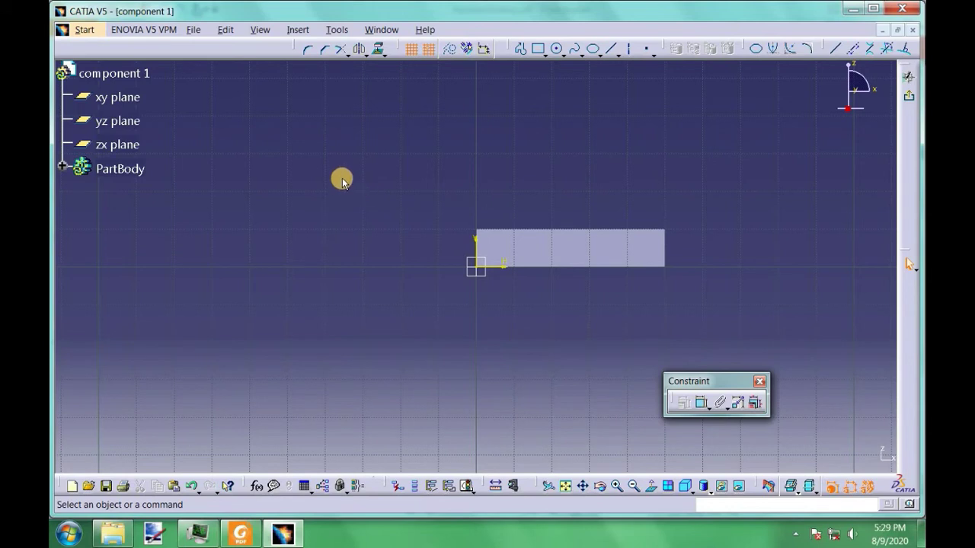
Project the pad's top edge into Sketch.2 as reference geometry
{"action": "left_click", "coordinate": [298, 31]}
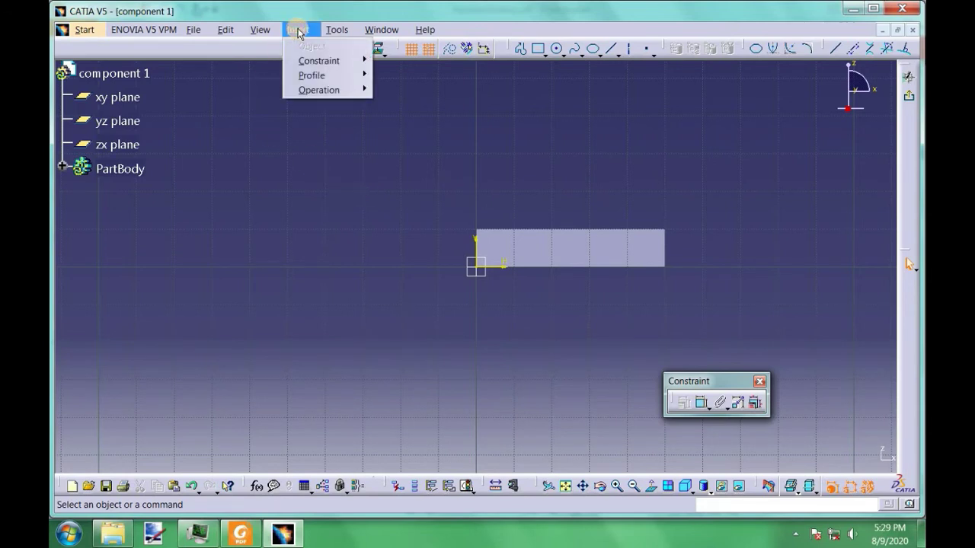
{"action": "mouse_move", "coordinate": [327, 90]}
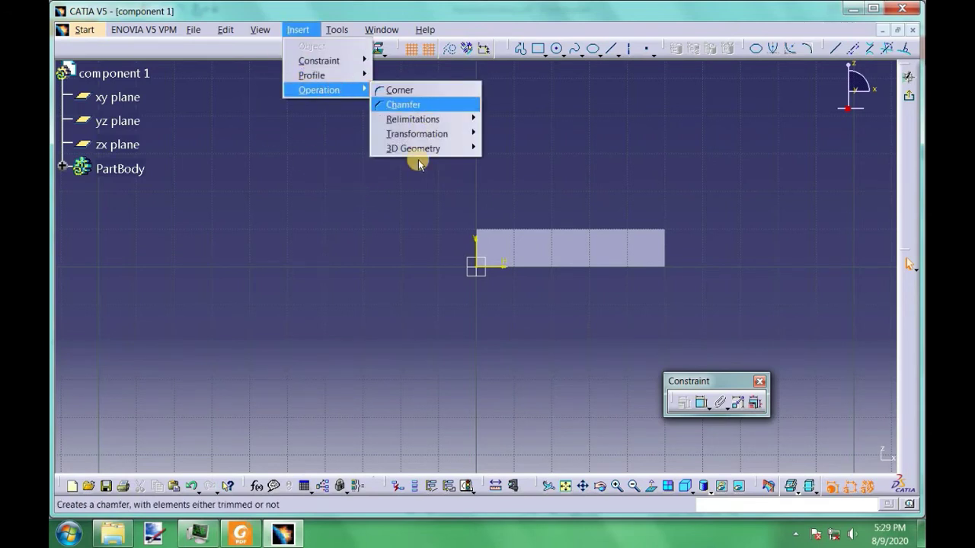
{"action": "mouse_move", "coordinate": [413, 152]}
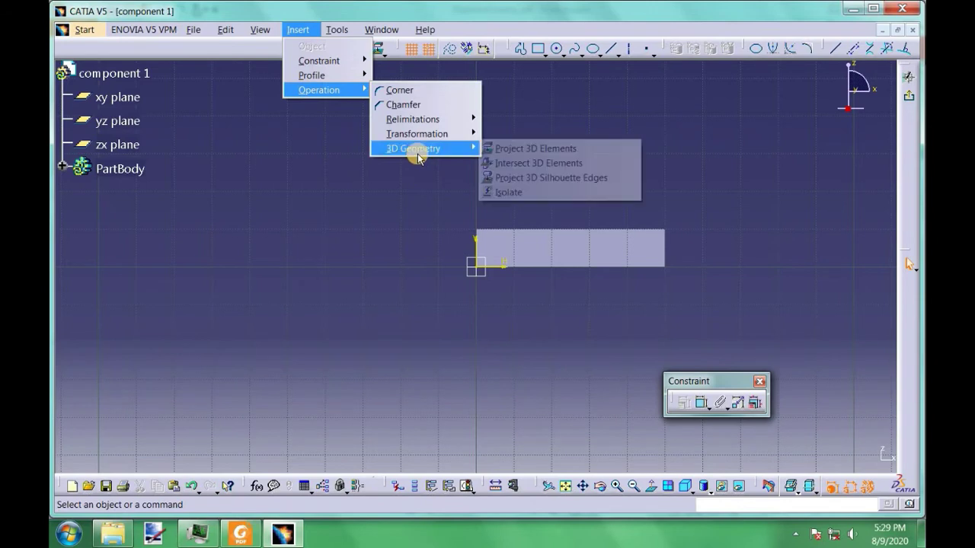
{"action": "left_click", "coordinate": [531, 151]}
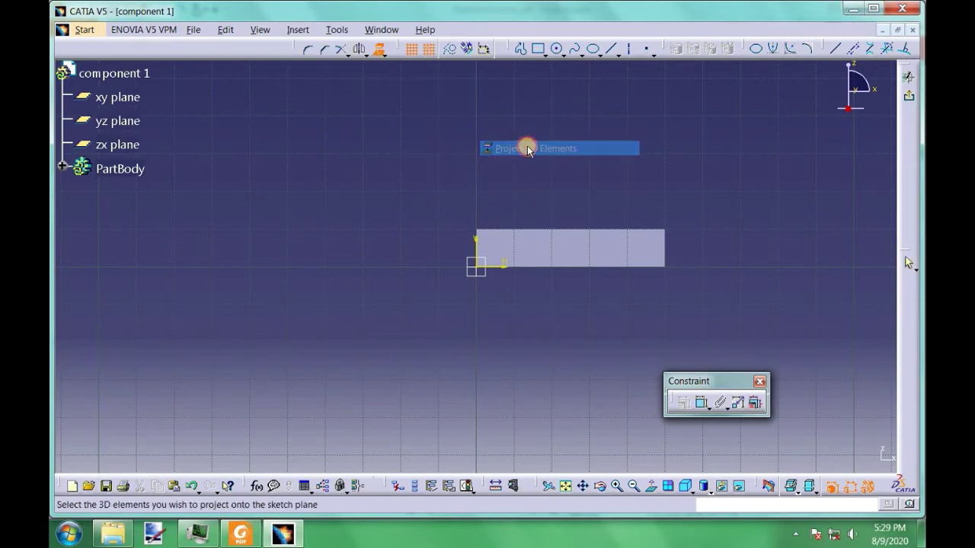
{"action": "left_click", "coordinate": [571, 230]}
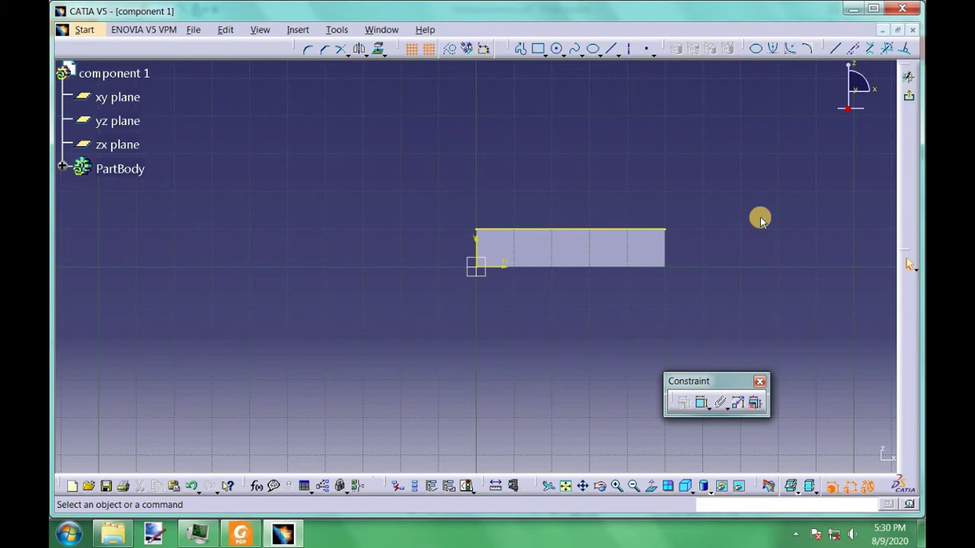
{"action": "left_click", "coordinate": [266, 531]}
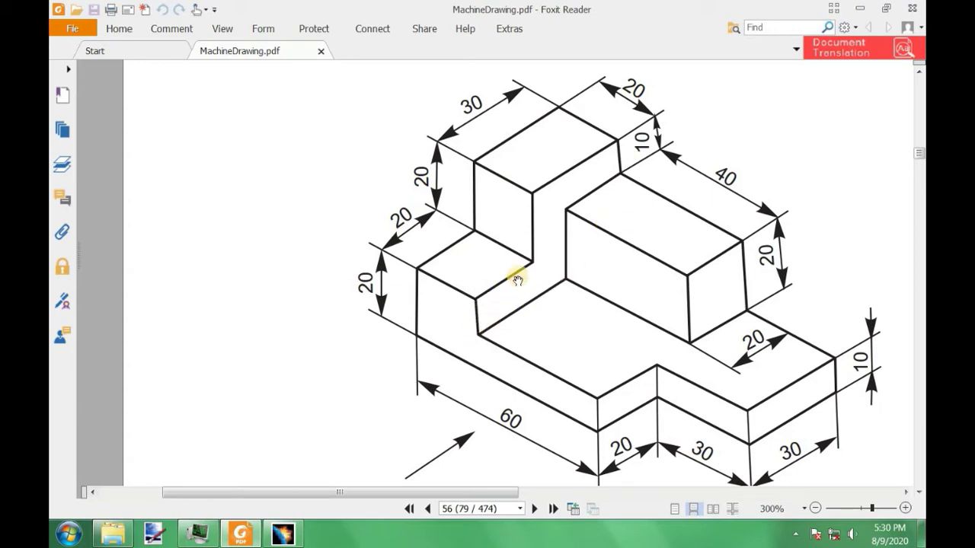
{"action": "left_click", "coordinate": [293, 538]}
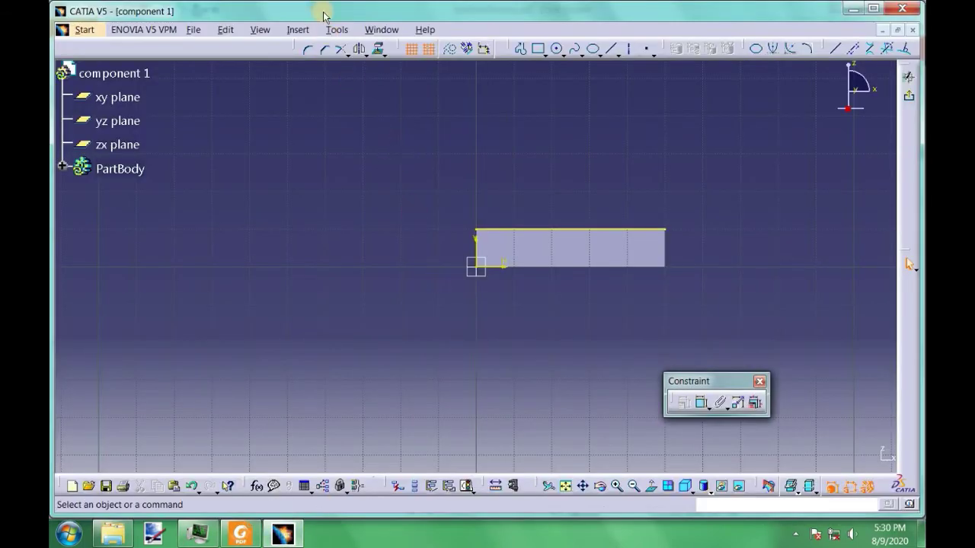
Draw a closed stepped outline on the projected edge: a tall left block and a lower right step
{"action": "left_click", "coordinate": [292, 31]}
{"action": "mouse_move", "coordinate": [318, 74]}
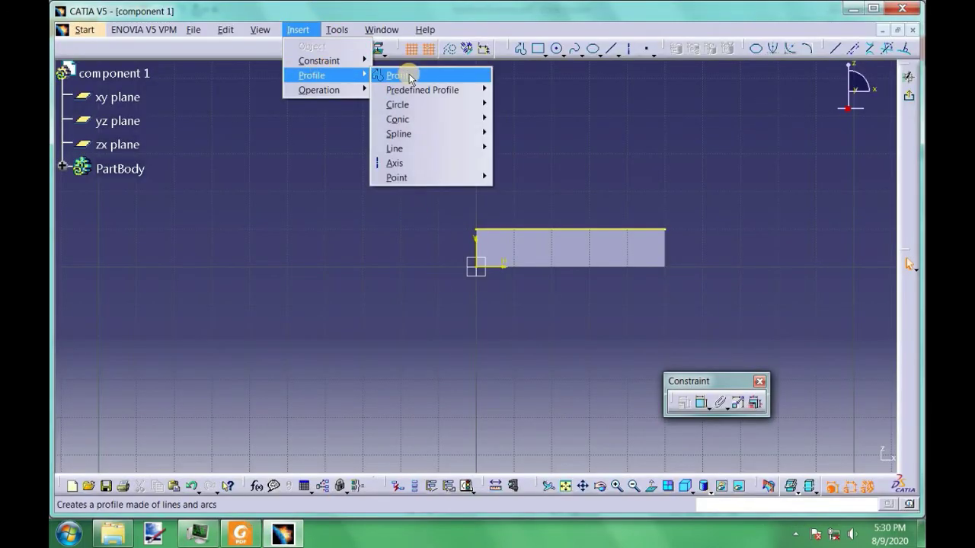
{"action": "left_click", "coordinate": [399, 76]}
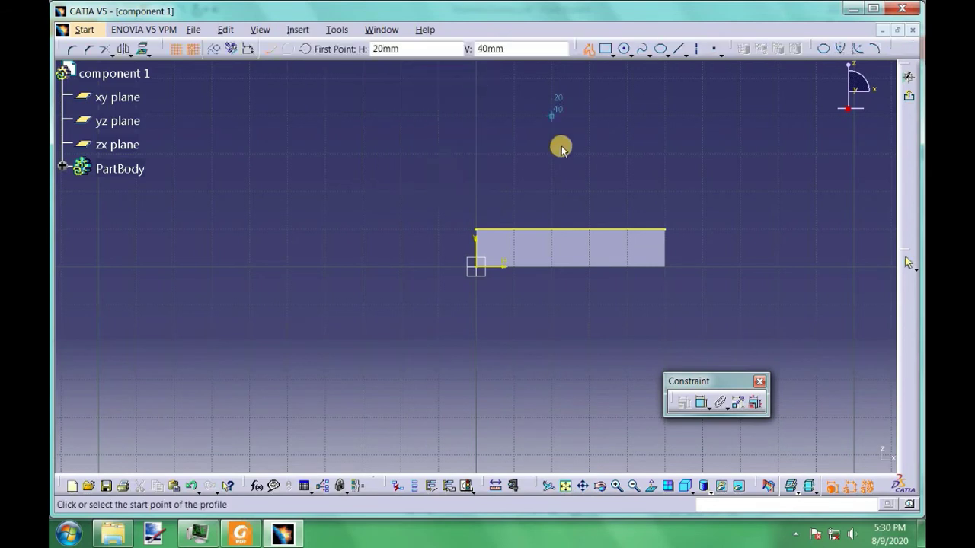
{"action": "left_click", "coordinate": [484, 225]}
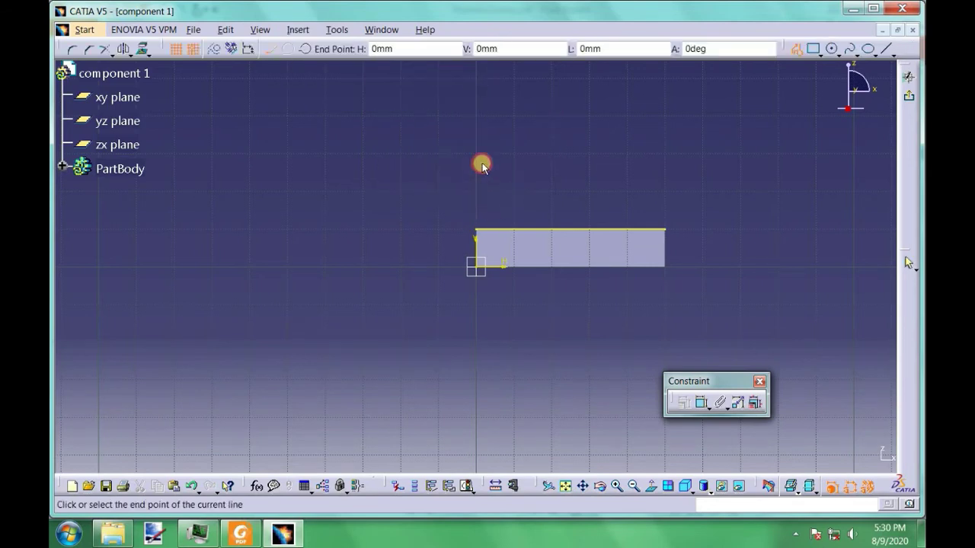
{"action": "left_click", "coordinate": [478, 115]}
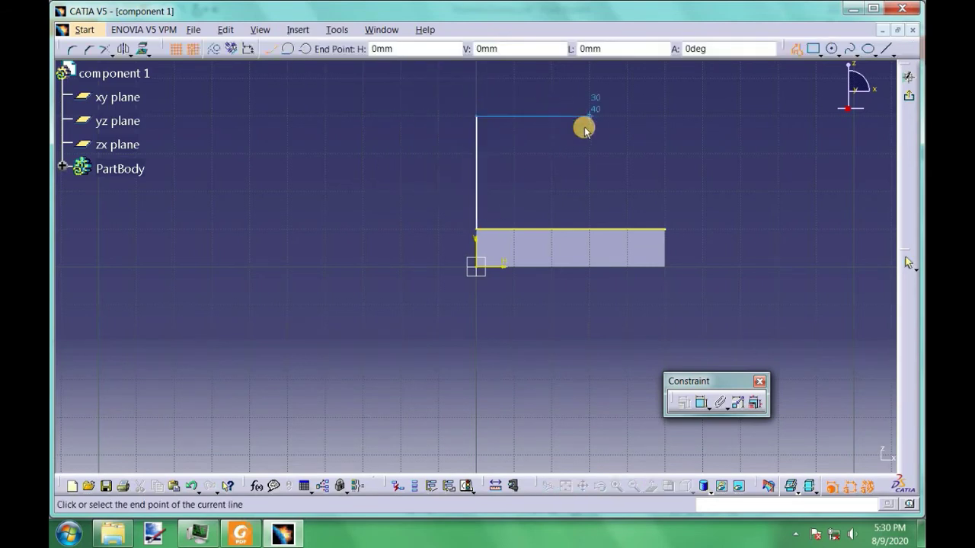
{"action": "left_click", "coordinate": [588, 115]}
{"action": "left_click", "coordinate": [588, 190]}
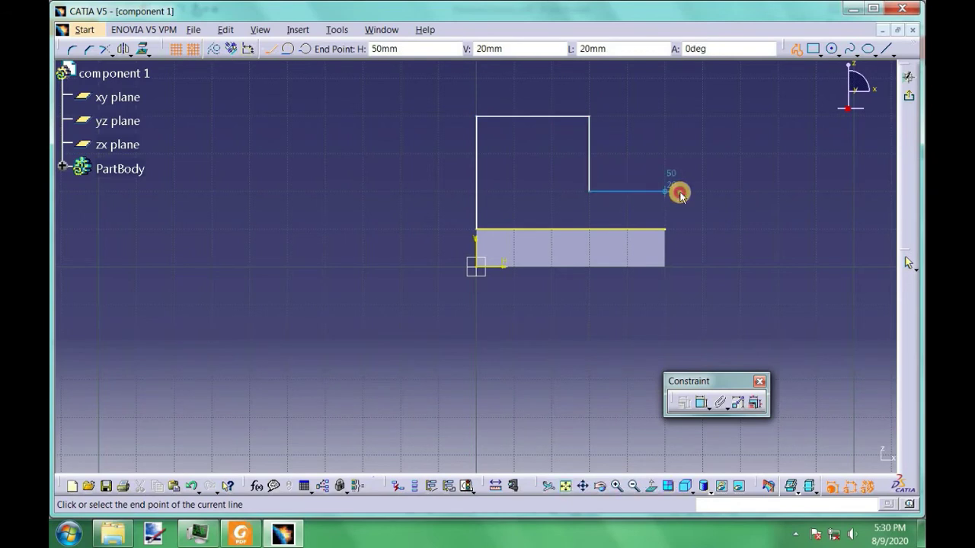
{"action": "left_click", "coordinate": [667, 192]}
{"action": "left_click", "coordinate": [667, 228]}
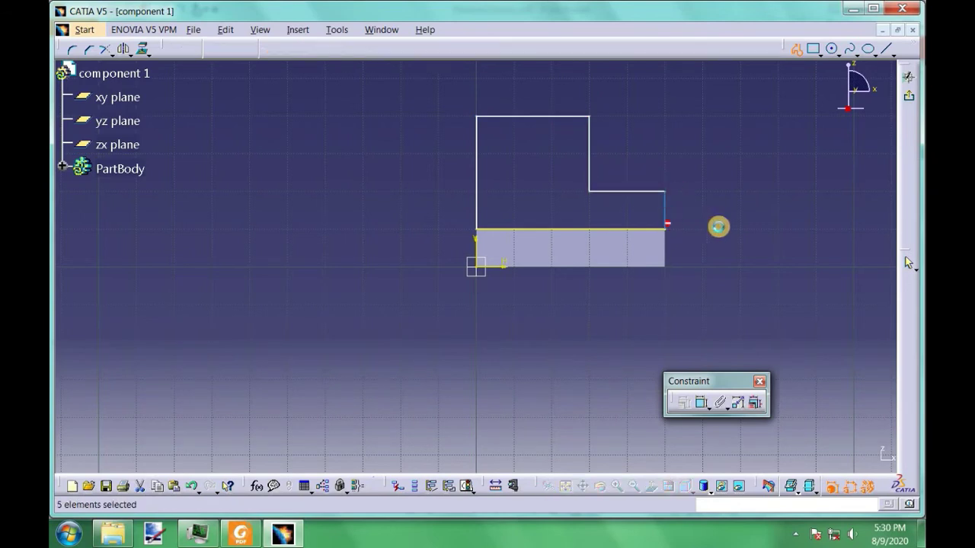
{"action": "left_click", "coordinate": [752, 206]}
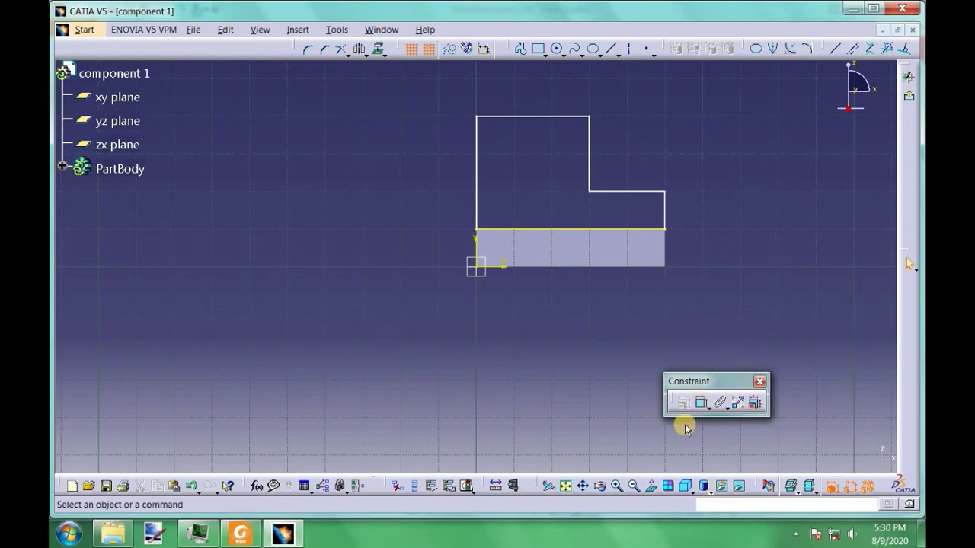
{"action": "left_click", "coordinate": [702, 402]}
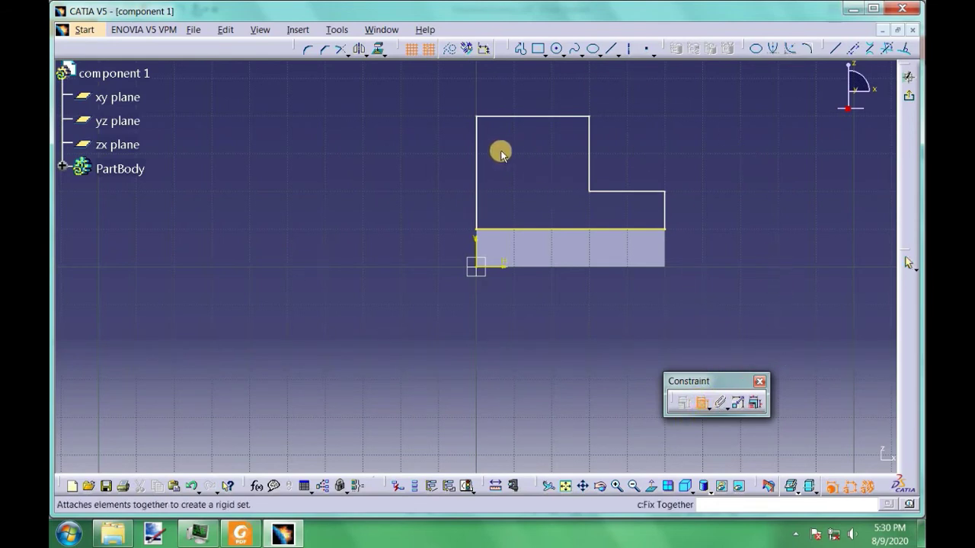
Dimension the outline with a 30 upper-step width, 10 lower-step height and 30 overall height
{"action": "left_click", "coordinate": [477, 156]}
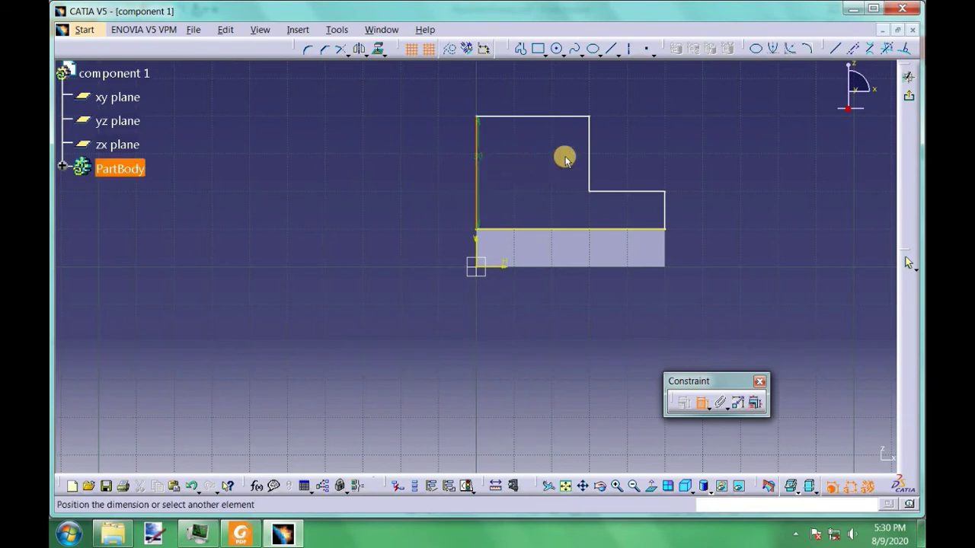
{"action": "left_click", "coordinate": [591, 160]}
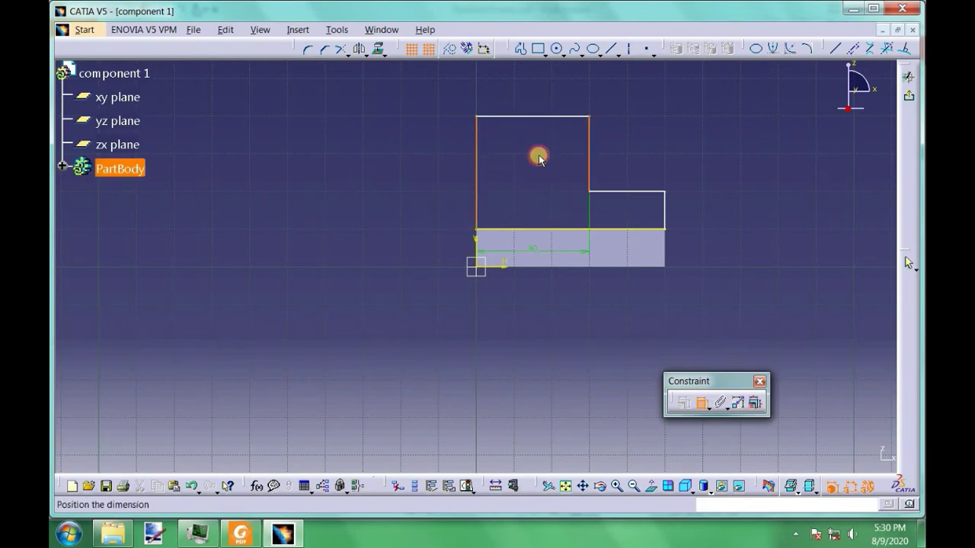
{"action": "left_click", "coordinate": [536, 152]}
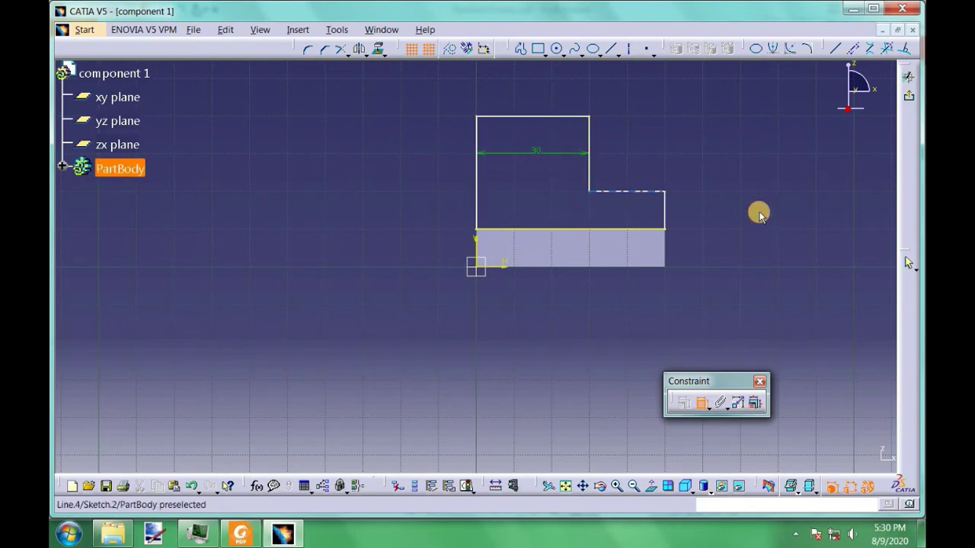
{"action": "left_click", "coordinate": [644, 191]}
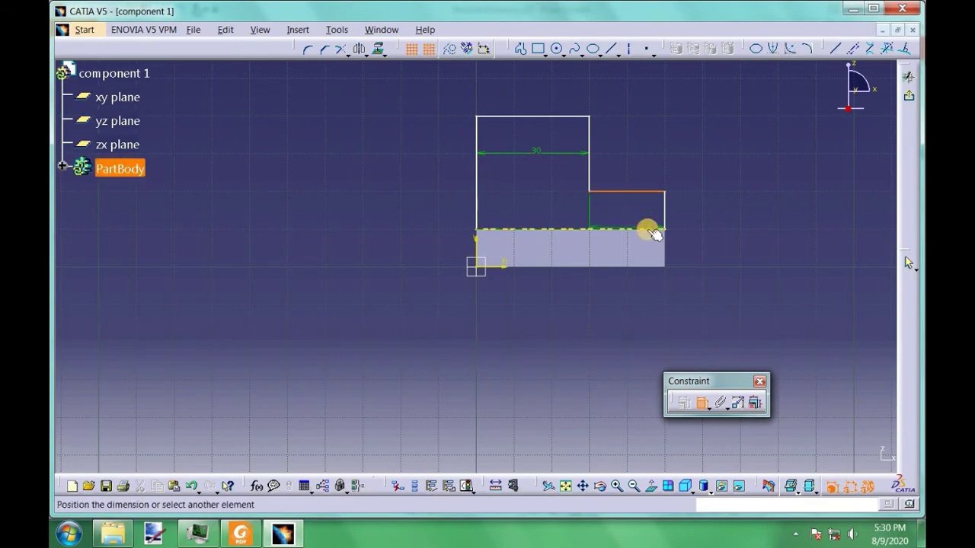
{"action": "left_click", "coordinate": [653, 230]}
{"action": "left_click", "coordinate": [733, 207]}
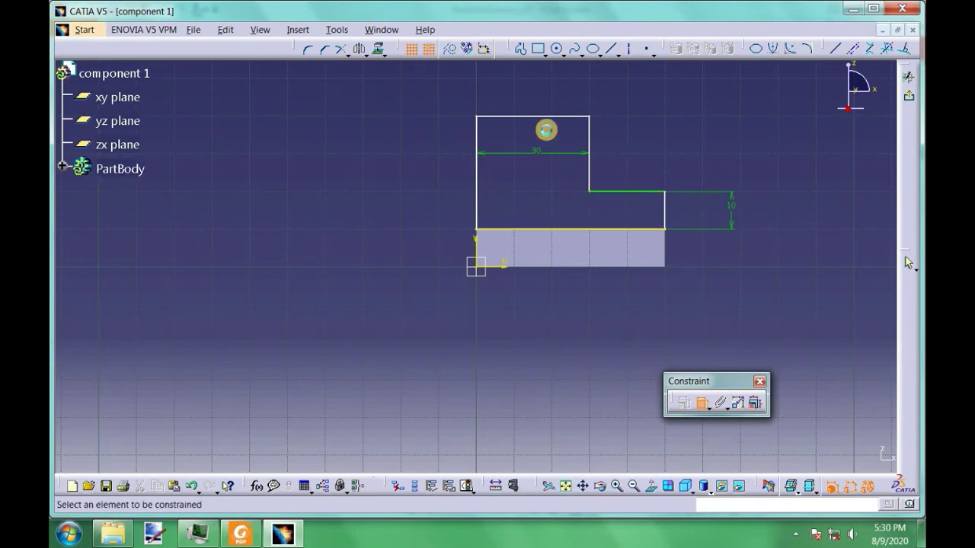
{"action": "left_click", "coordinate": [546, 117]}
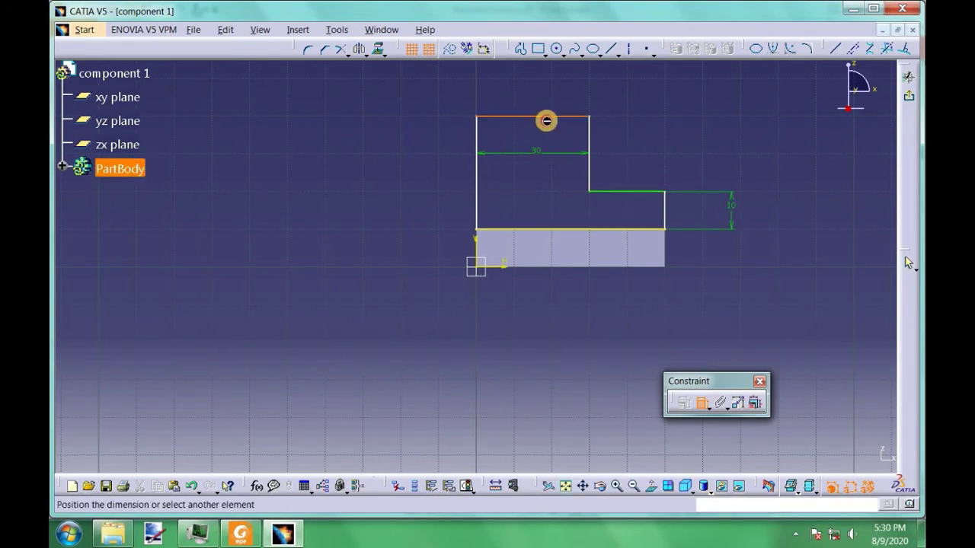
{"action": "left_click", "coordinate": [553, 229]}
{"action": "left_click", "coordinate": [425, 162]}
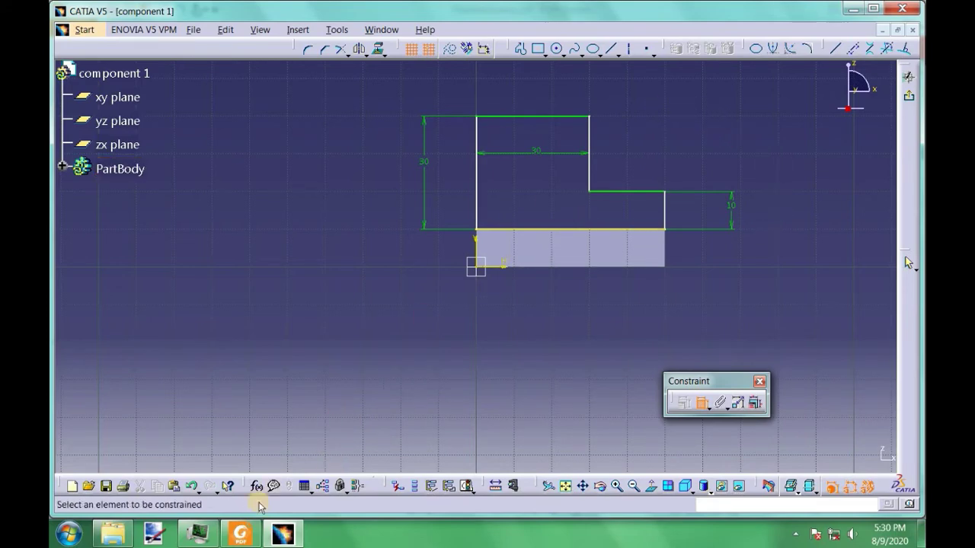
{"action": "left_click", "coordinate": [242, 534]}
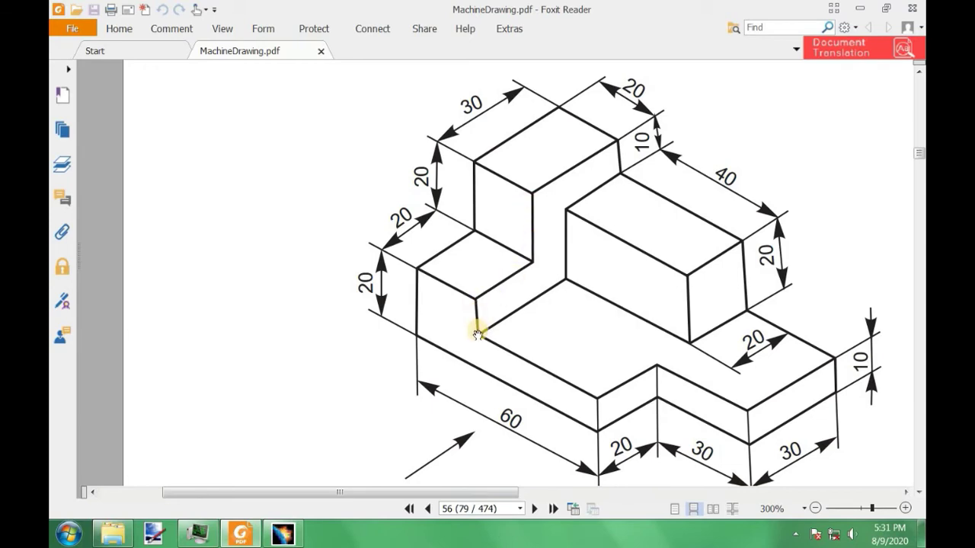
Reopen the 30 mm height and 10 mm step dimensions and keep both values unchanged
{"action": "left_click", "coordinate": [283, 533]}
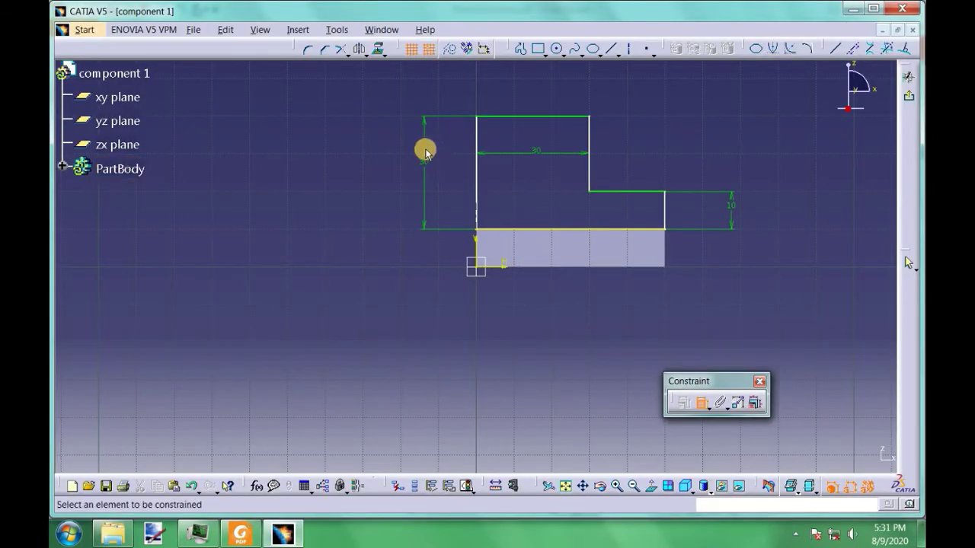
{"action": "double_click", "coordinate": [589, 263]}
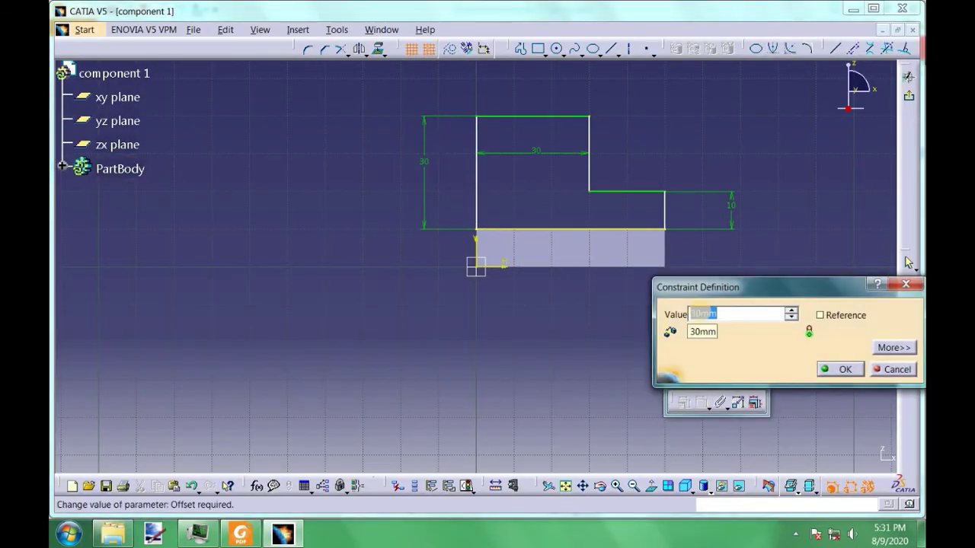
{"action": "key", "text": "Return"}
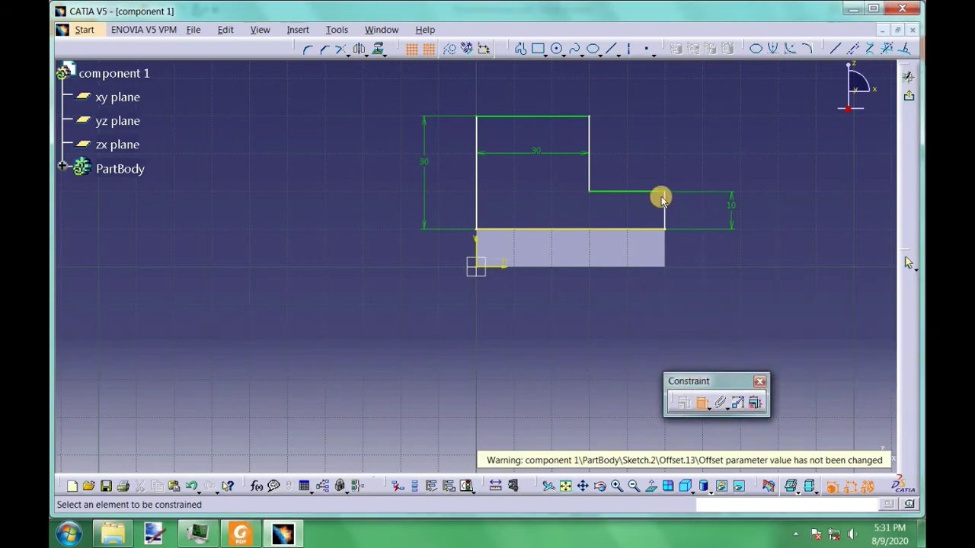
{"action": "double_click", "coordinate": [731, 207]}
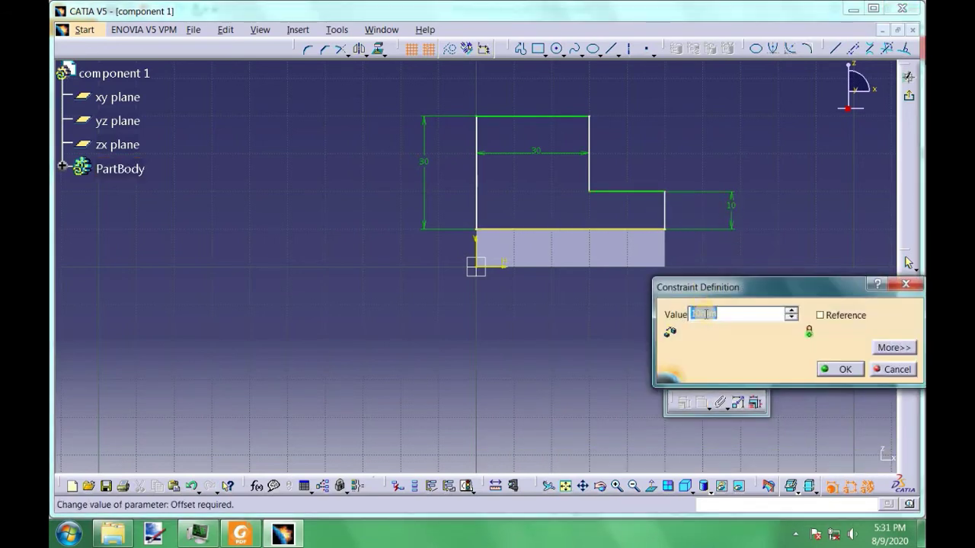
{"action": "key", "text": "Return"}
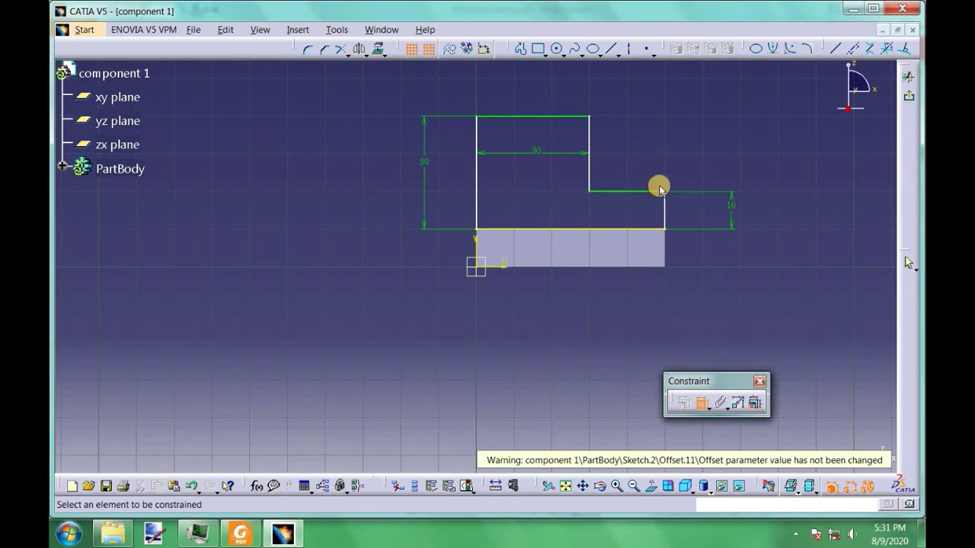
After comparing with the drawing, reconfirm the 30 mm dimension and exit the sketcher
{"action": "left_click", "coordinate": [251, 538]}
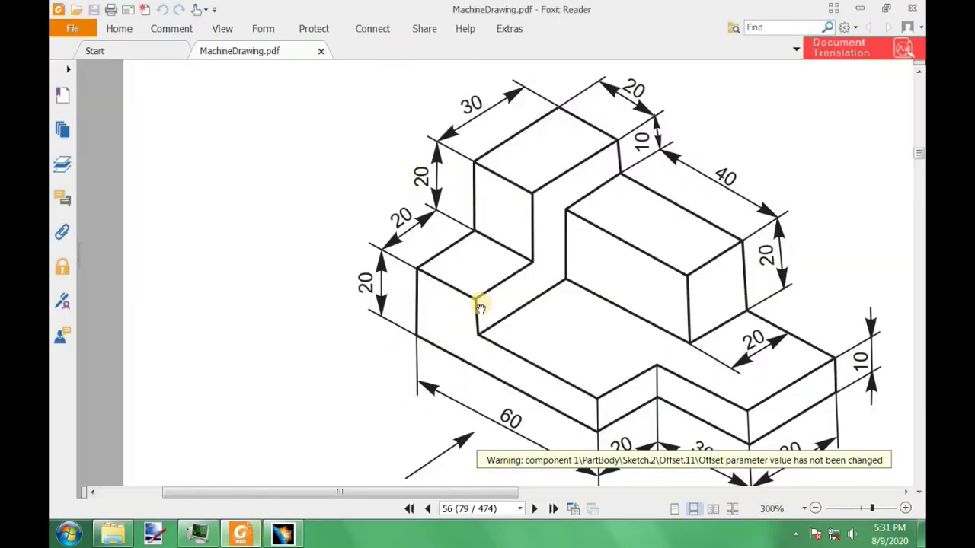
{"action": "left_click", "coordinate": [279, 536]}
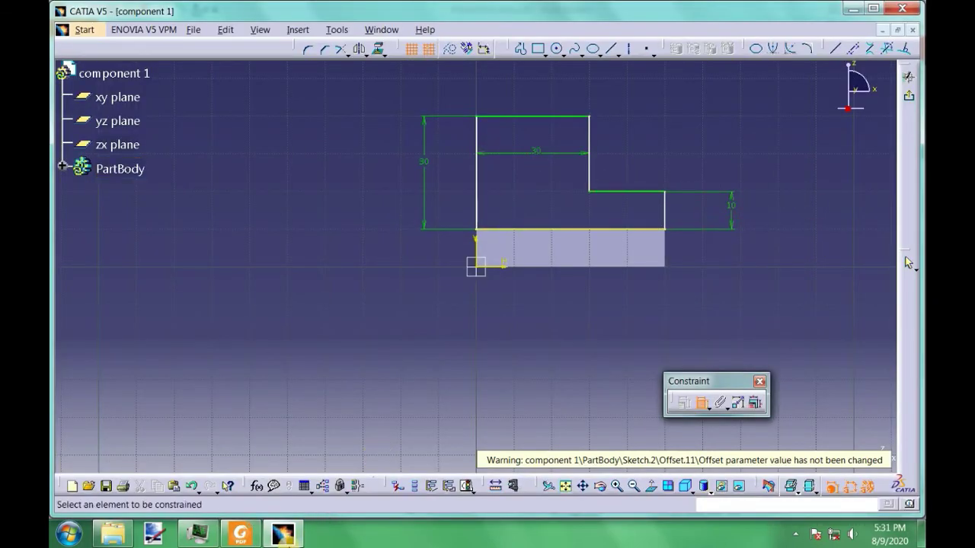
{"action": "left_click", "coordinate": [240, 536]}
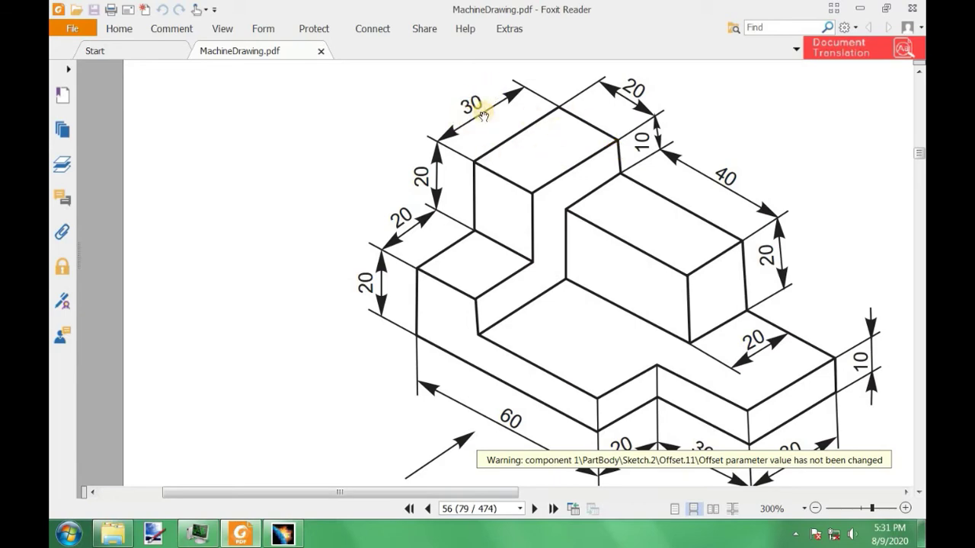
{"action": "left_click", "coordinate": [283, 535]}
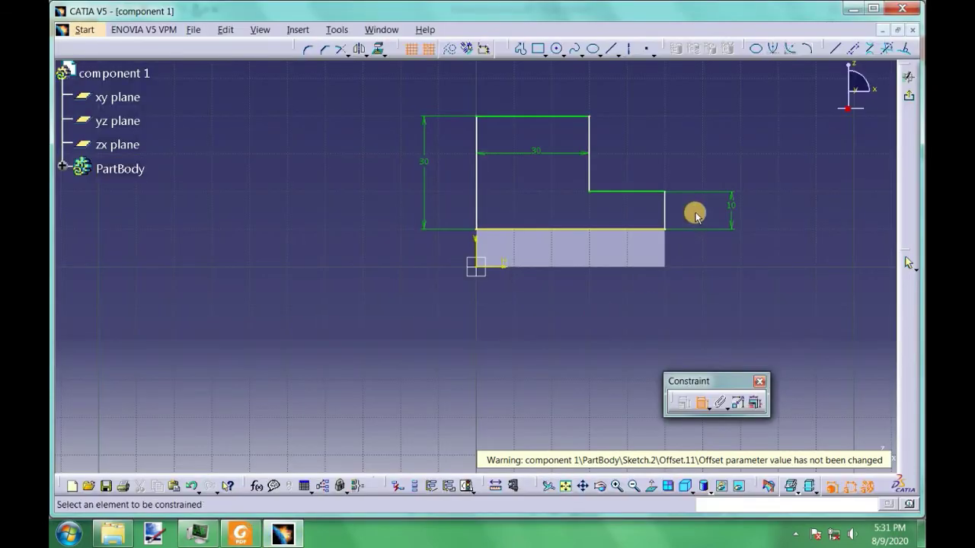
{"action": "double_click", "coordinate": [536, 153]}
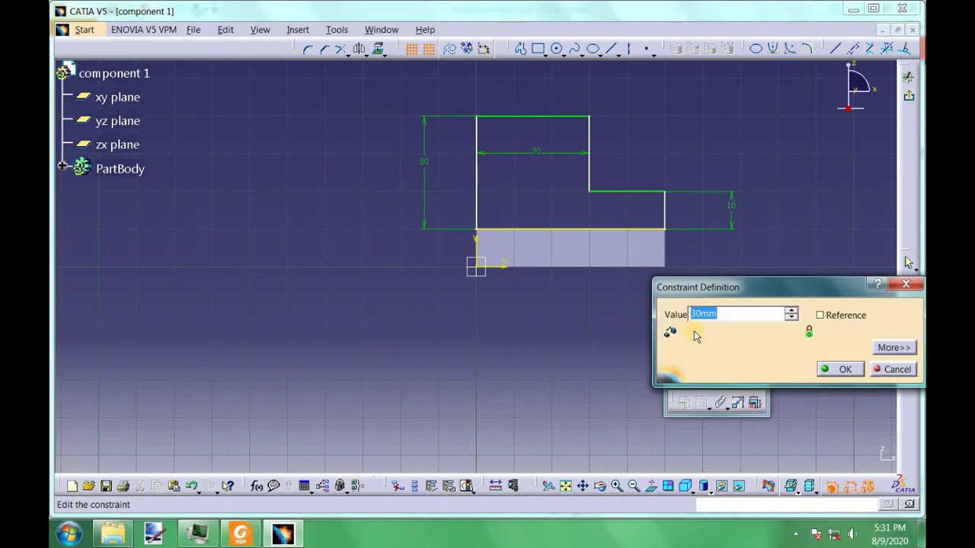
{"action": "key", "text": "Return"}
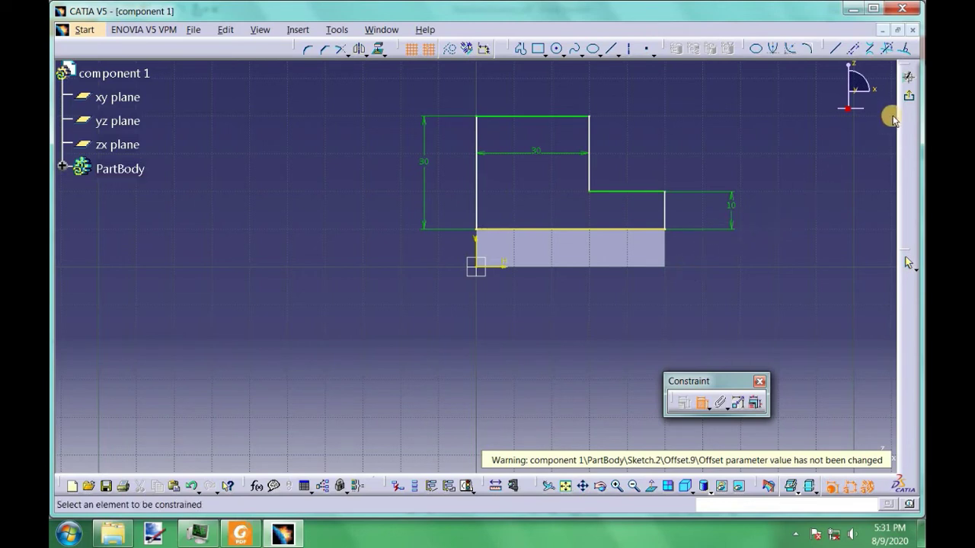
{"action": "left_click", "coordinate": [912, 102]}
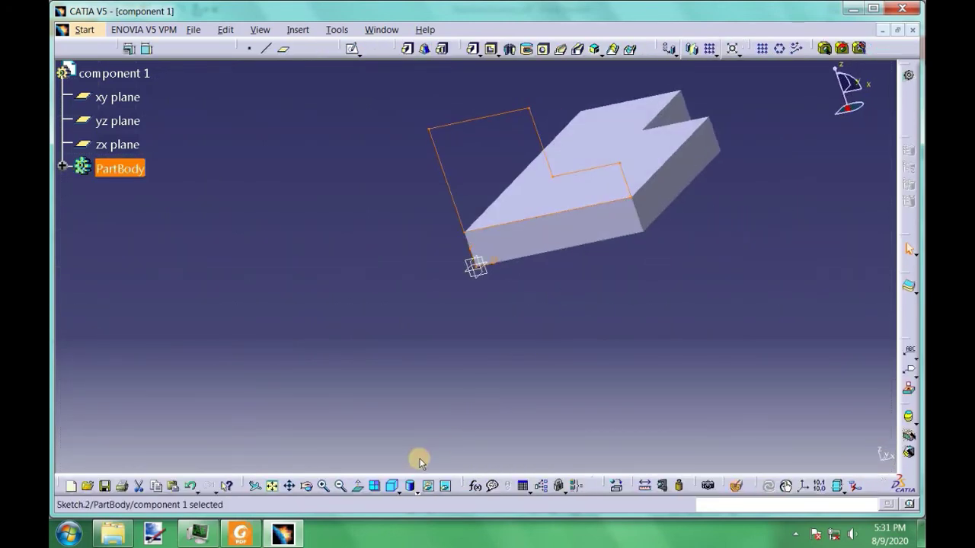
In isometric view, pad the L-shaped Sketch.2 20 mm in the reversed direction
{"action": "left_click", "coordinate": [393, 489]}
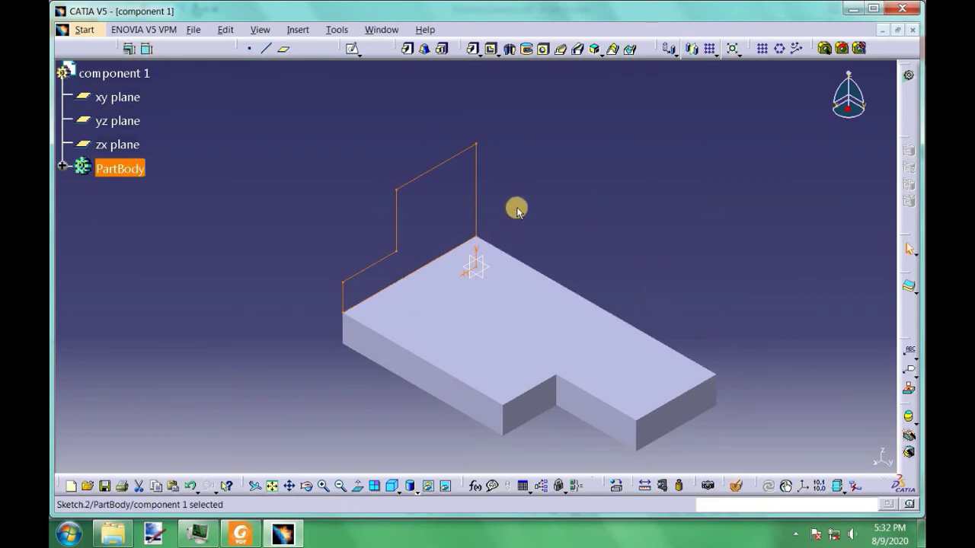
{"action": "left_click", "coordinate": [297, 30]}
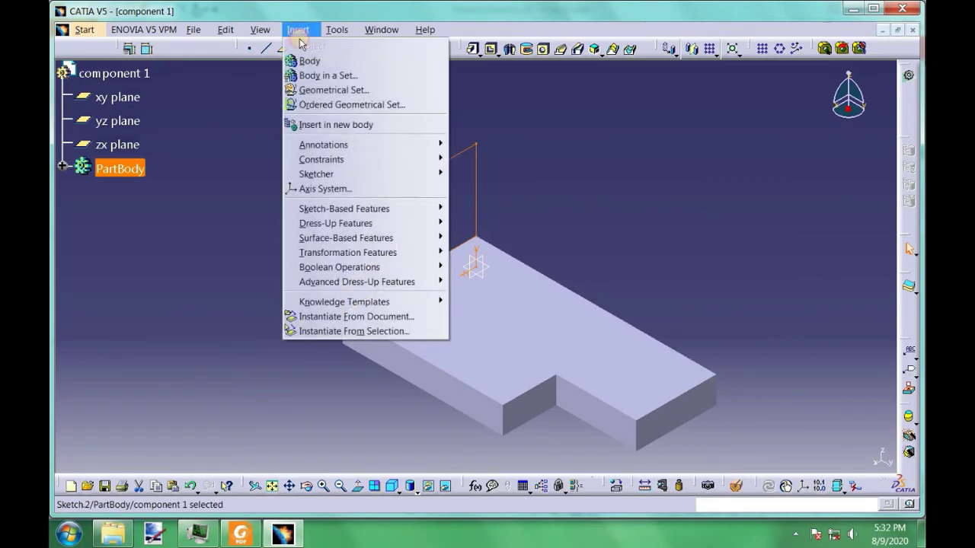
{"action": "mouse_move", "coordinate": [332, 213]}
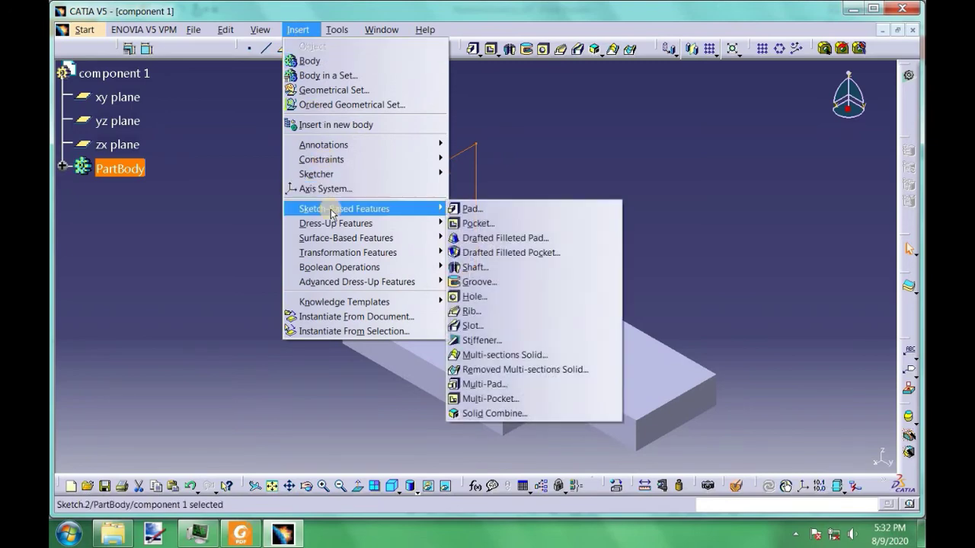
{"action": "left_click", "coordinate": [489, 211]}
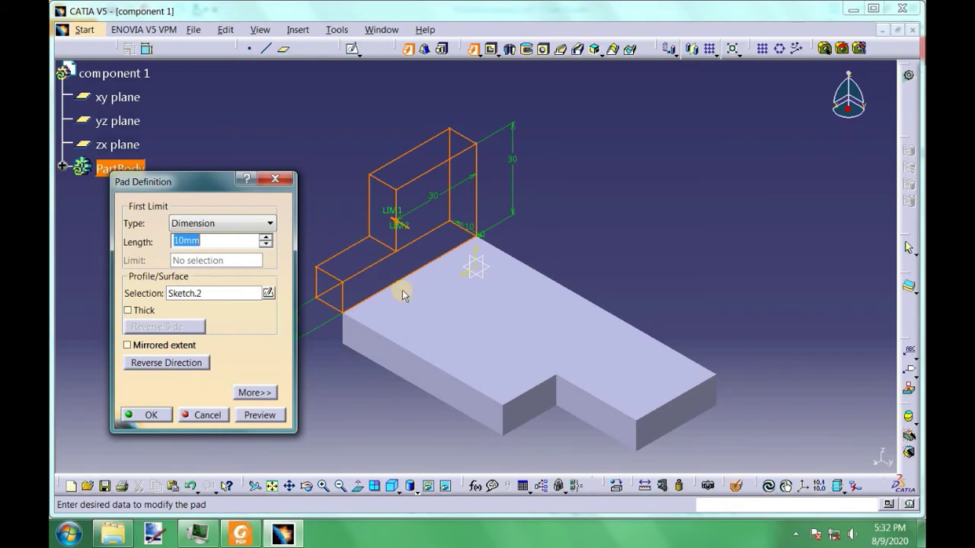
{"action": "left_click", "coordinate": [179, 364]}
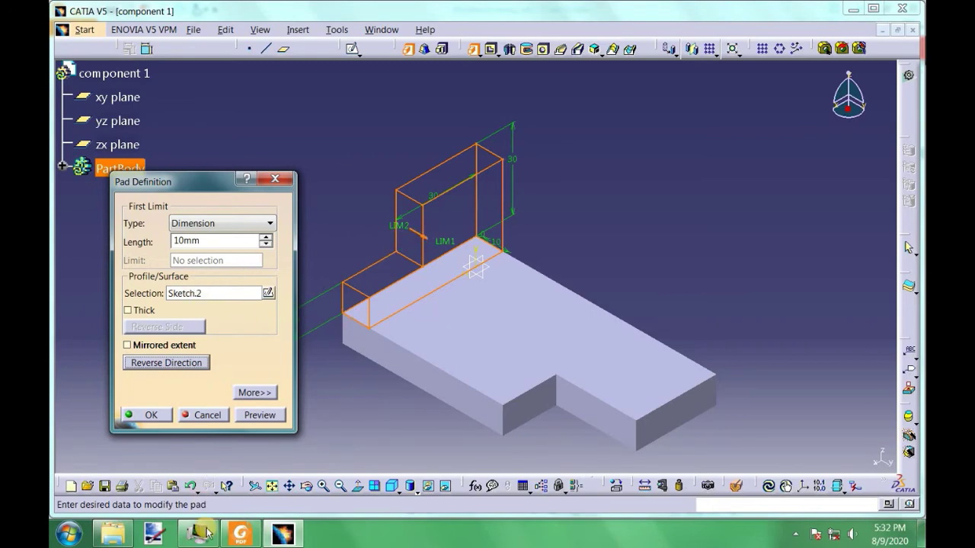
{"action": "left_click", "coordinate": [241, 533]}
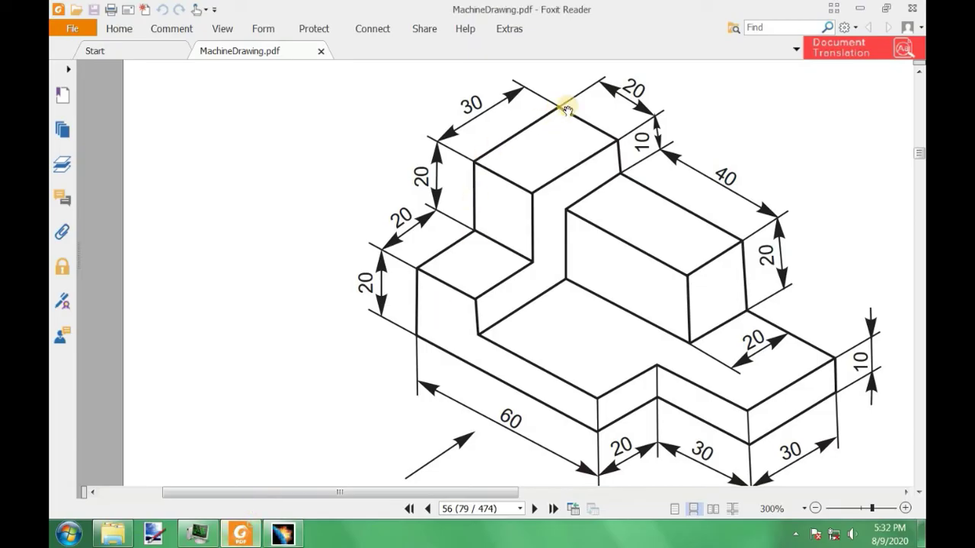
{"action": "left_click", "coordinate": [282, 533]}
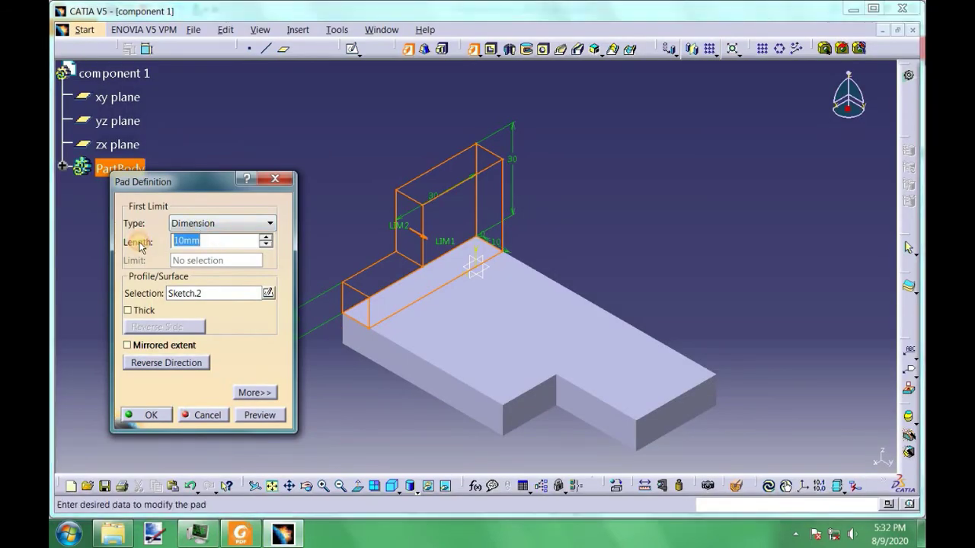
{"action": "left_click", "coordinate": [160, 423]}
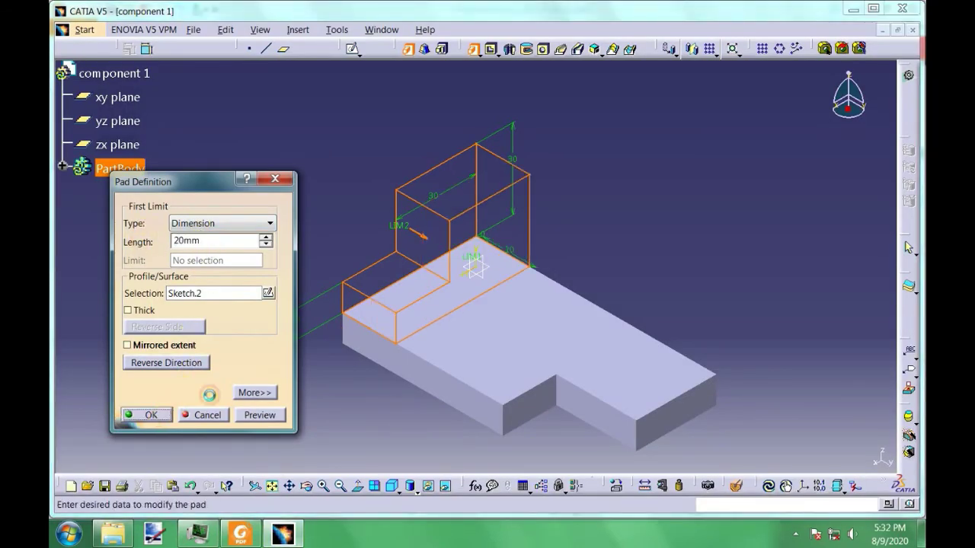
{"action": "left_click", "coordinate": [729, 142]}
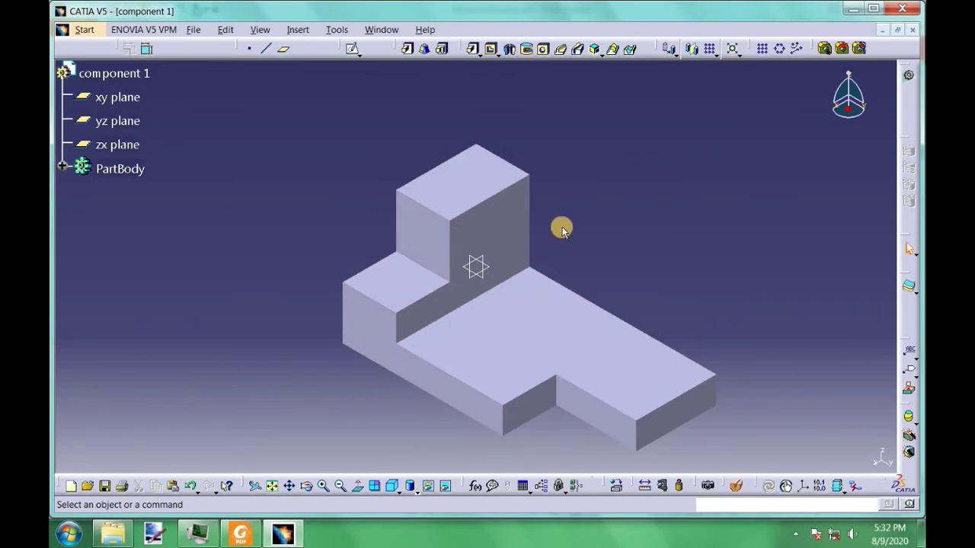
Check the drawing, then select the stepped pad's flat side face as the new sketch plane
{"action": "left_click", "coordinate": [241, 535]}
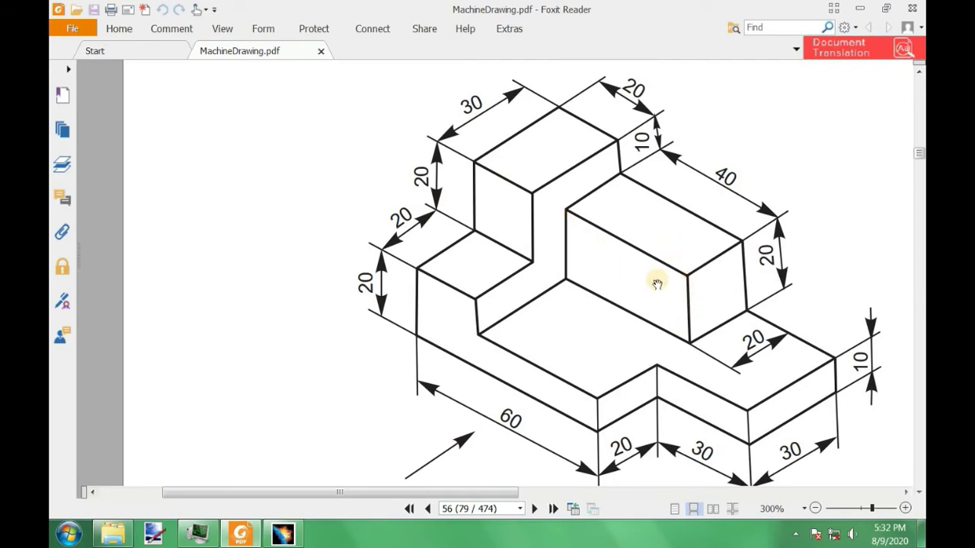
{"action": "left_click", "coordinate": [283, 535]}
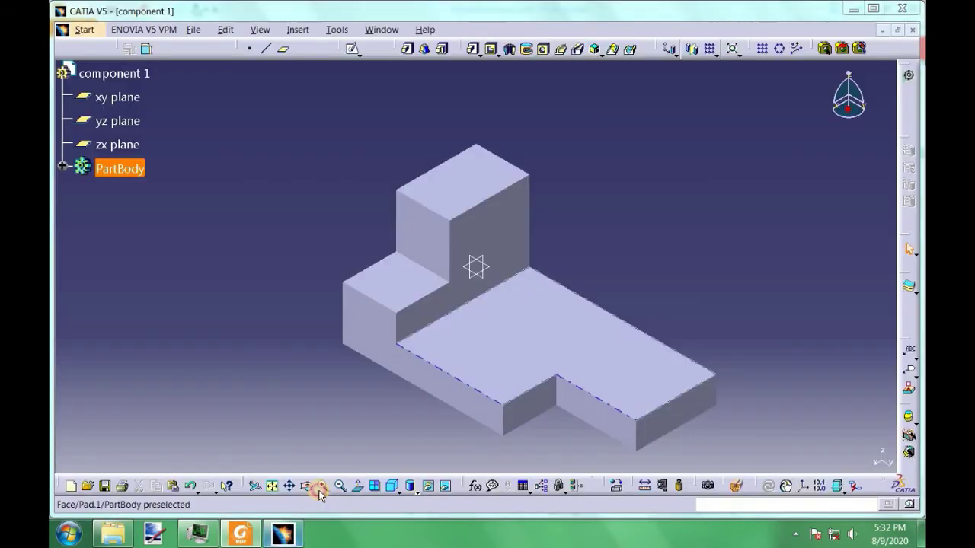
{"action": "left_click", "coordinate": [490, 238]}
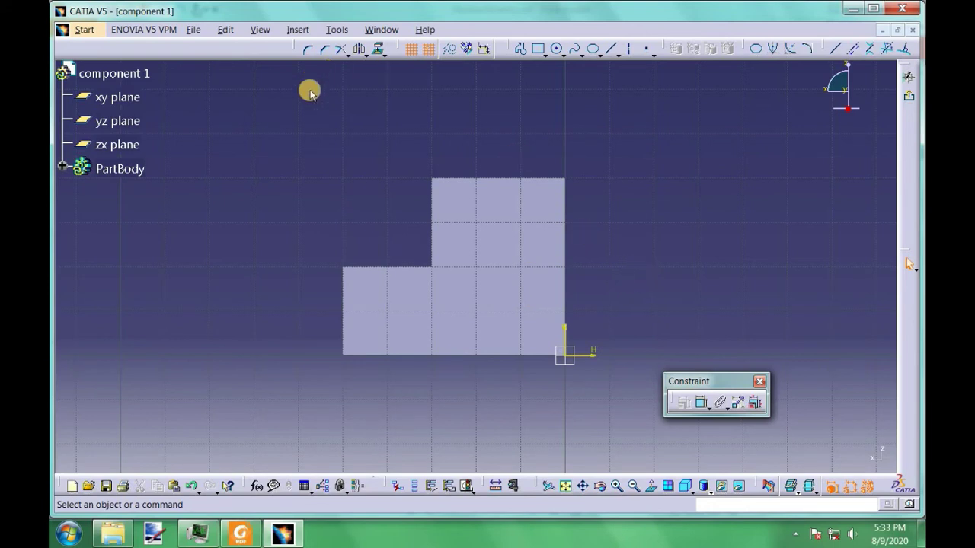
Project the pad's right vertical edge into the sketch with Project 3D Elements
{"action": "left_click", "coordinate": [298, 29]}
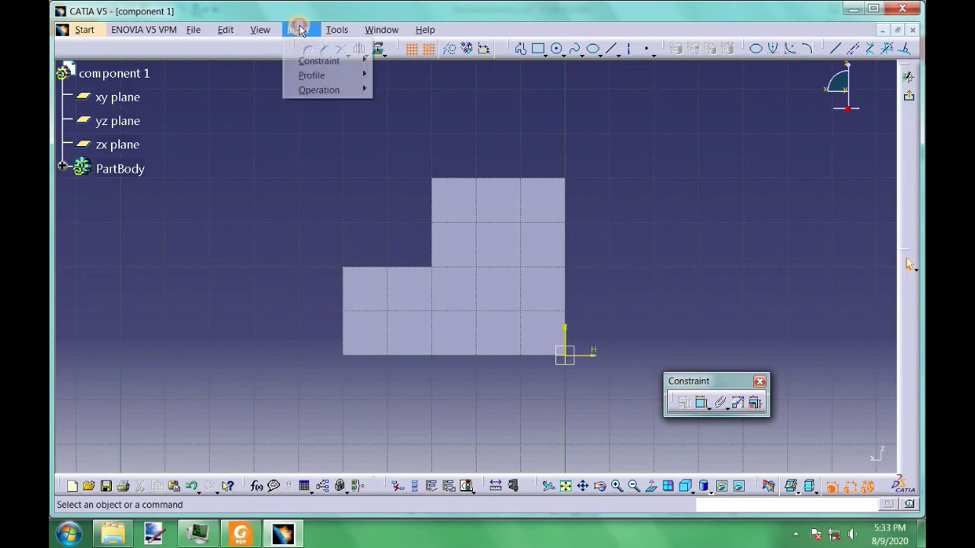
{"action": "mouse_move", "coordinate": [313, 90]}
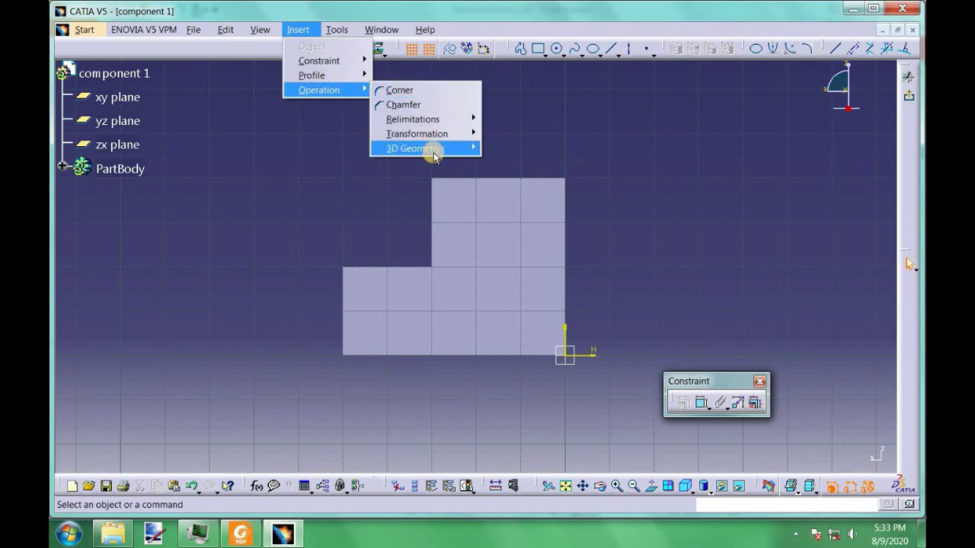
{"action": "mouse_move", "coordinate": [434, 150]}
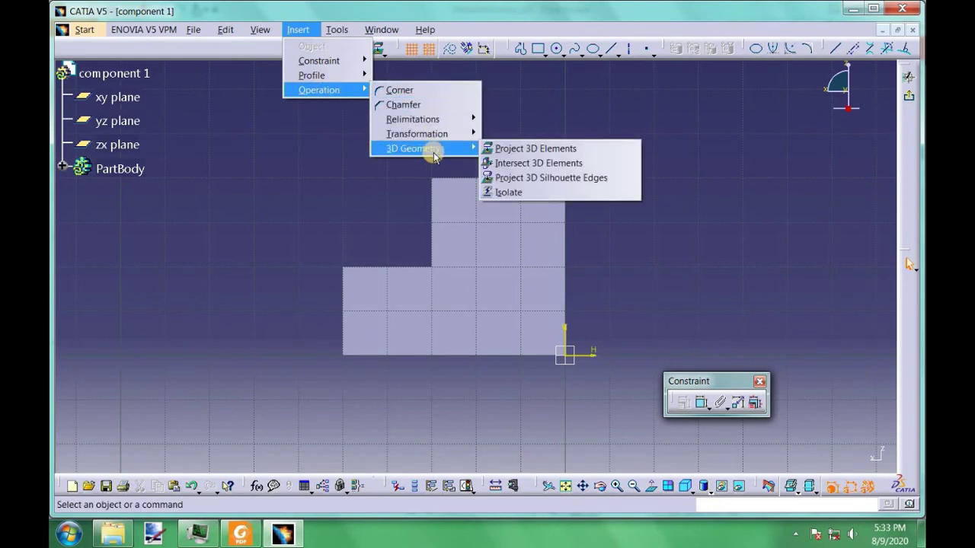
{"action": "left_click", "coordinate": [522, 149]}
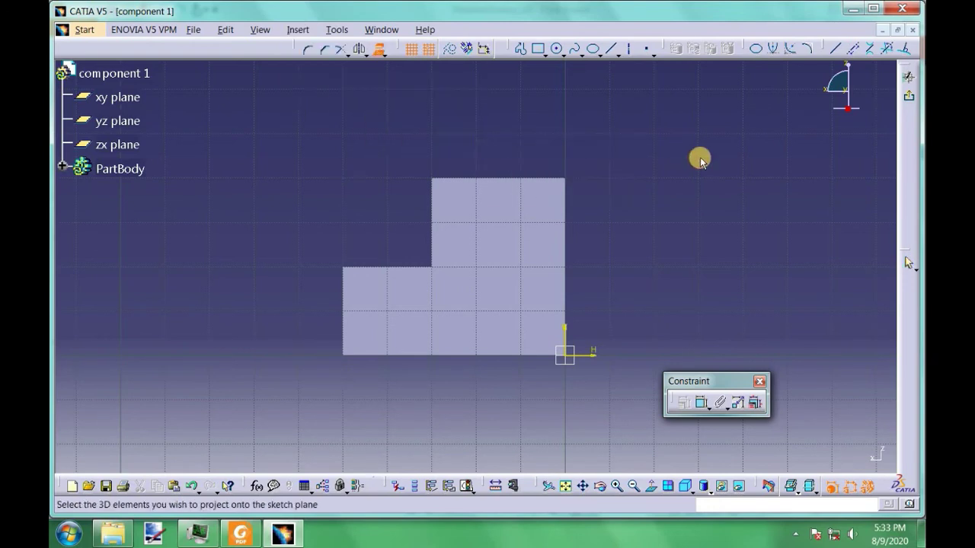
{"action": "left_click", "coordinate": [564, 220]}
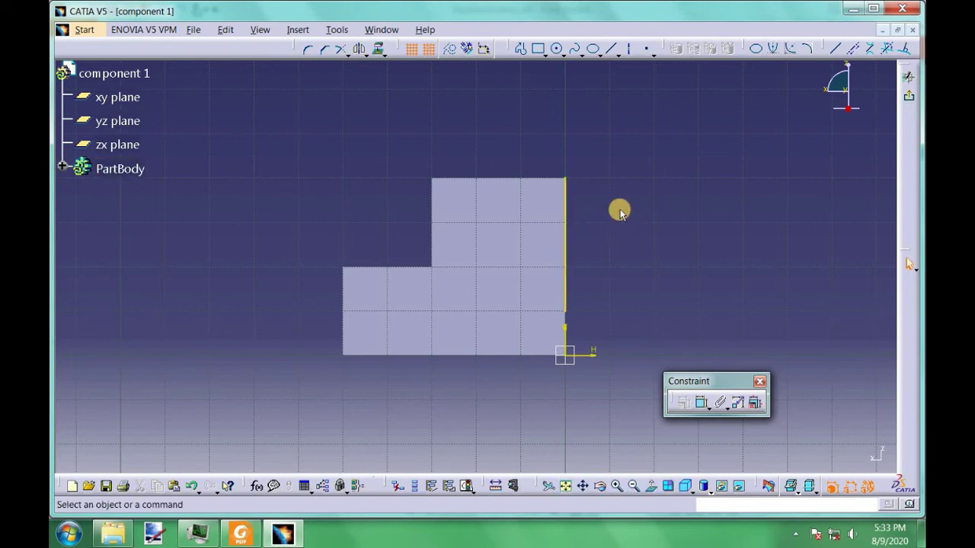
Project the base's top edge as a horizontal reference, undoing a mistaken face-outline projection
{"action": "left_click", "coordinate": [380, 51]}
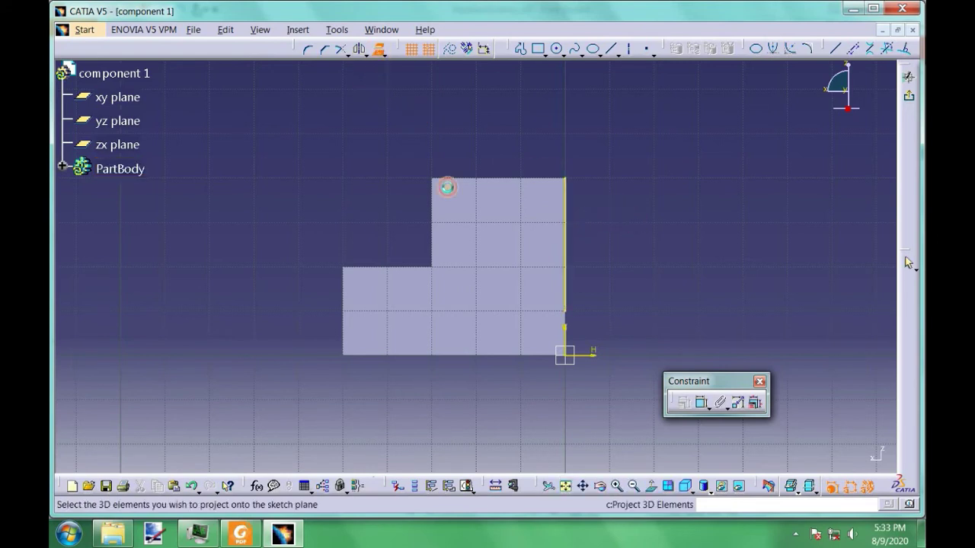
{"action": "left_click", "coordinate": [513, 311]}
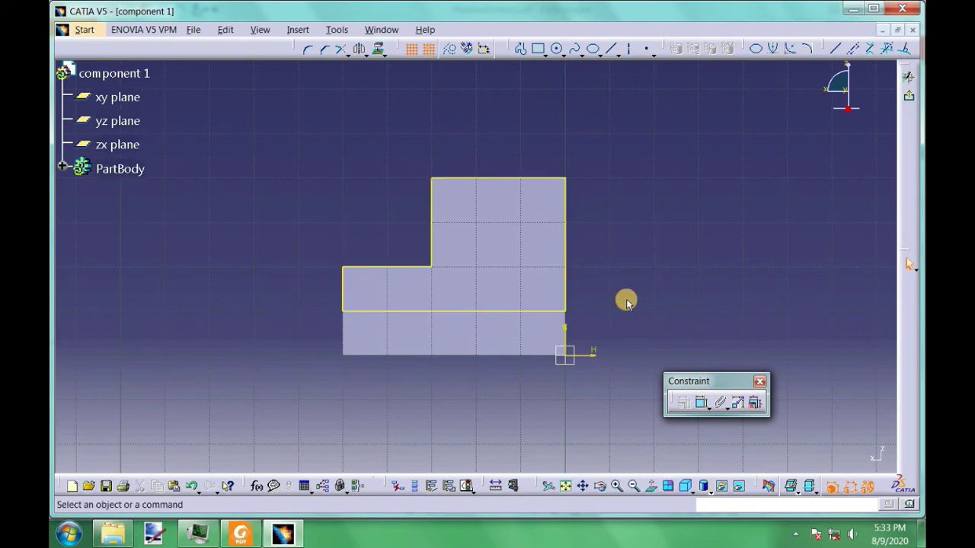
{"action": "key", "text": "ctrl+z"}
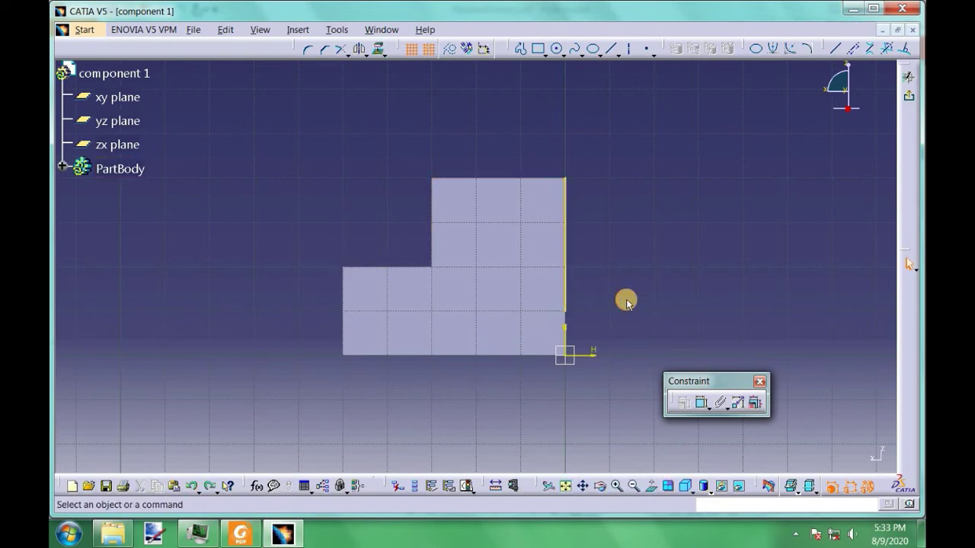
{"action": "left_click", "coordinate": [376, 50]}
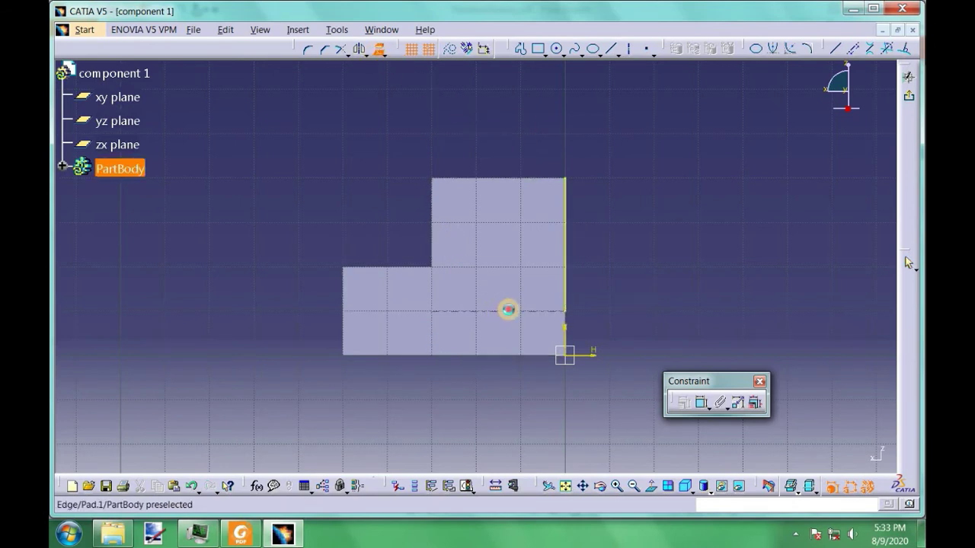
{"action": "left_click", "coordinate": [508, 309]}
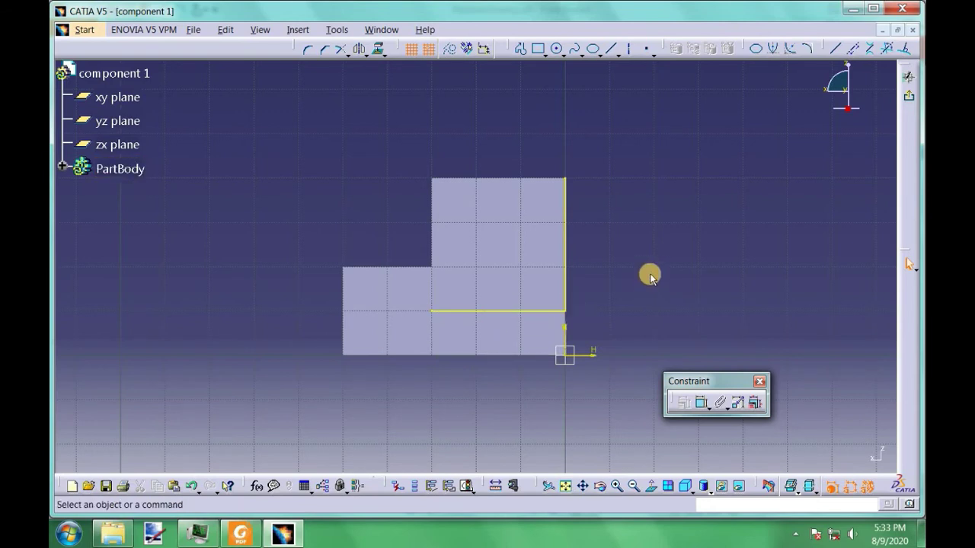
Draw a two-line profile: 20 mm left from the right edge, then 20 mm down to the base edge
{"action": "left_click", "coordinate": [297, 29]}
{"action": "mouse_move", "coordinate": [312, 74]}
{"action": "left_click", "coordinate": [389, 73]}
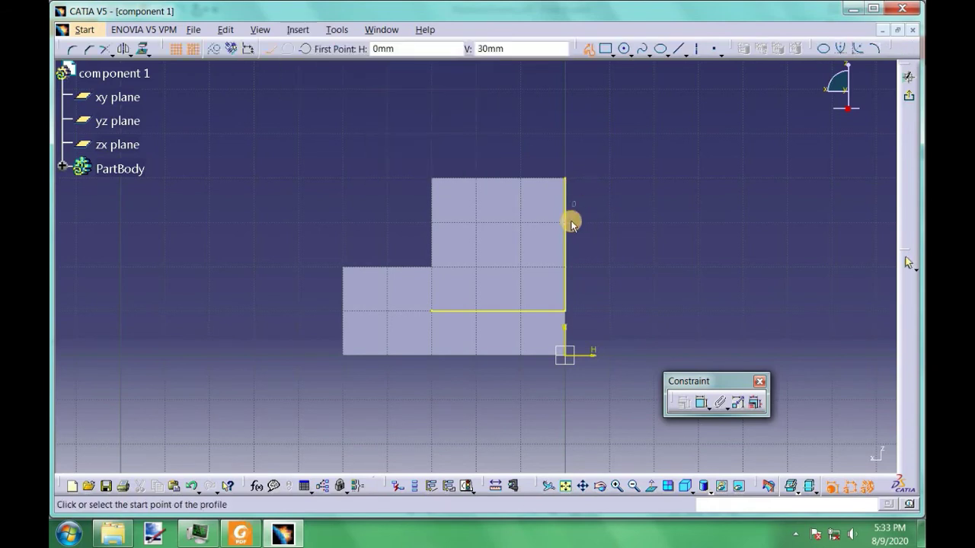
{"action": "left_click", "coordinate": [570, 224]}
{"action": "left_click", "coordinate": [478, 223]}
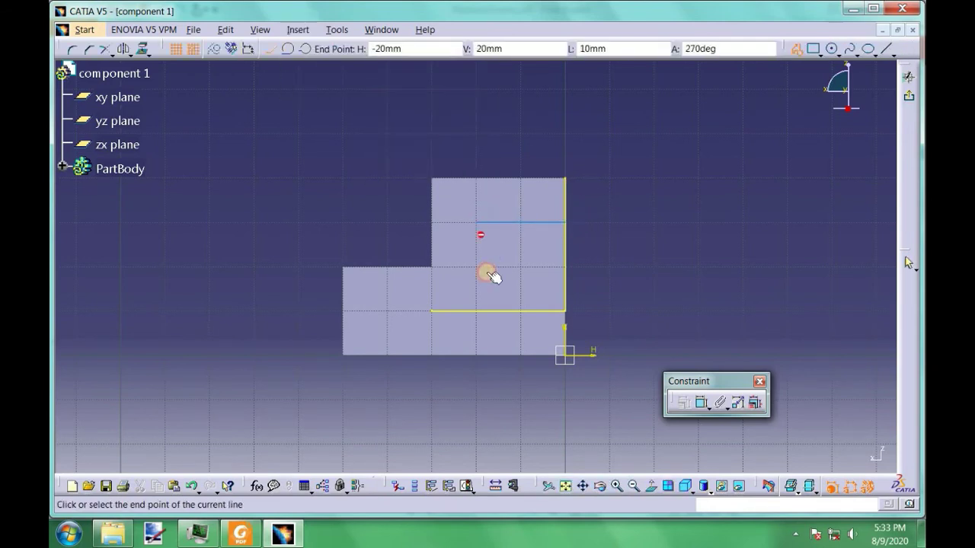
{"action": "left_click", "coordinate": [477, 311]}
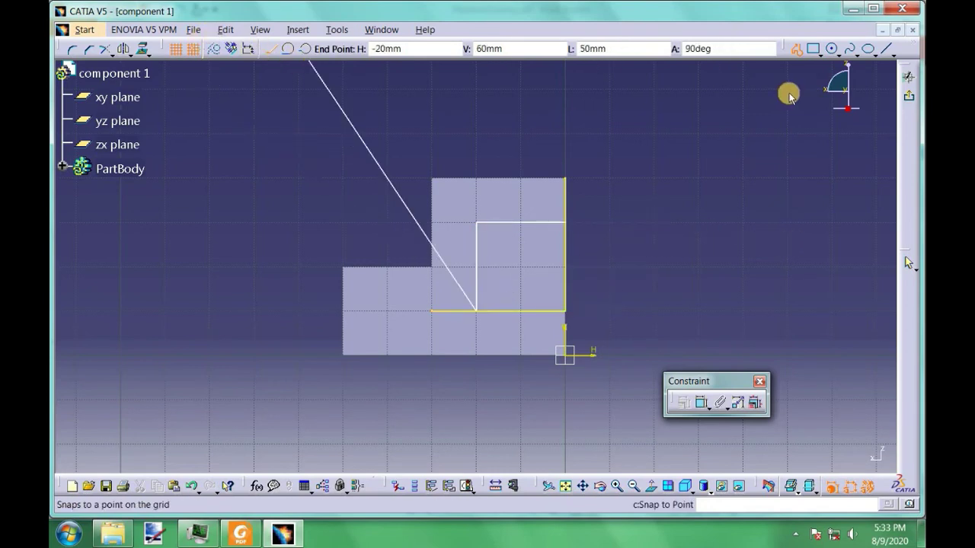
{"action": "key", "text": "Escape"}
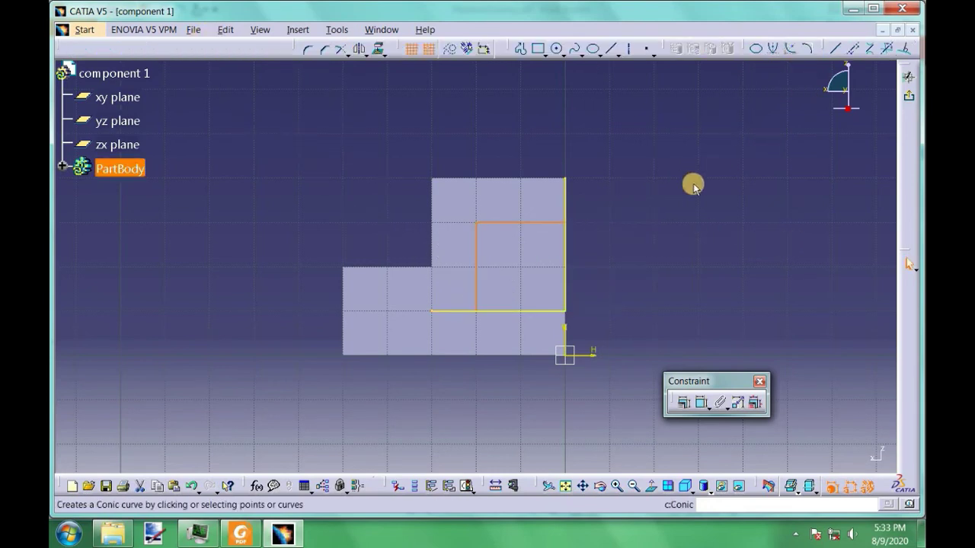
{"action": "left_click", "coordinate": [617, 231]}
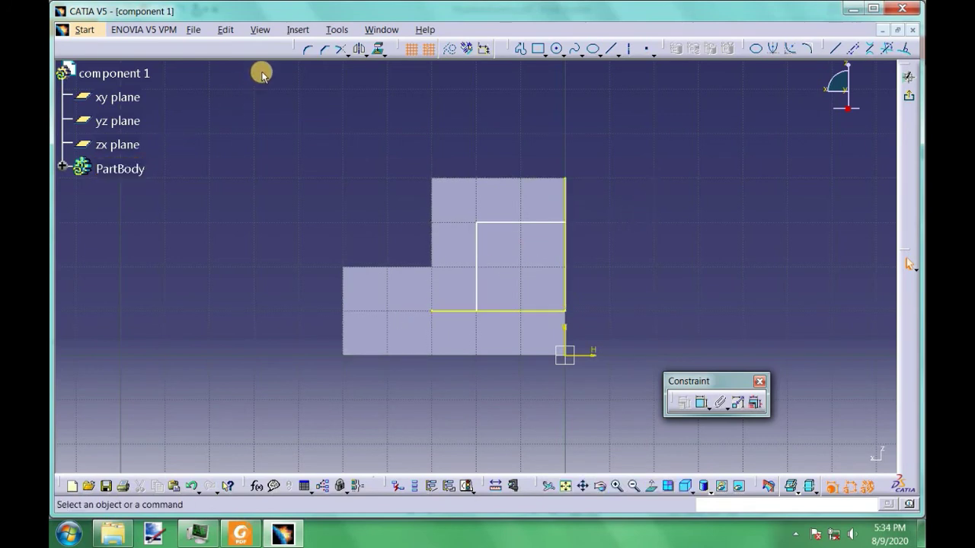
Quick Trim the vertical line above the square and the bottom line's left portion
{"action": "left_click", "coordinate": [297, 29]}
{"action": "left_click", "coordinate": [298, 29]}
{"action": "left_click", "coordinate": [297, 29]}
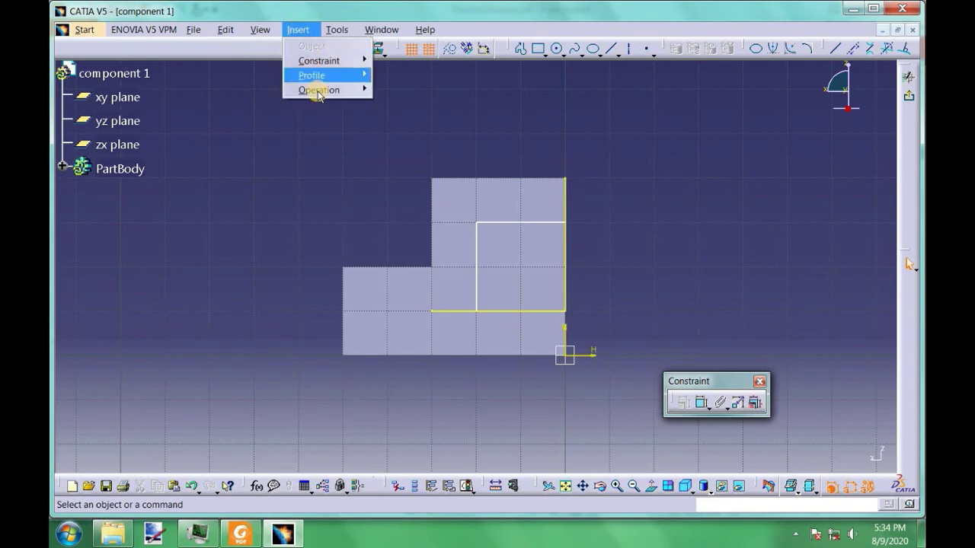
{"action": "mouse_move", "coordinate": [319, 95]}
{"action": "mouse_move", "coordinate": [434, 123]}
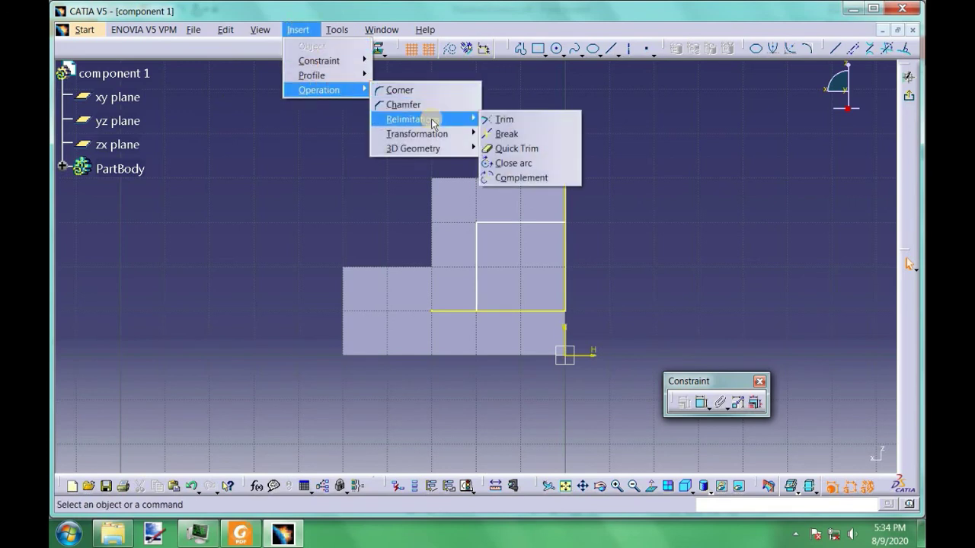
{"action": "left_click", "coordinate": [517, 148]}
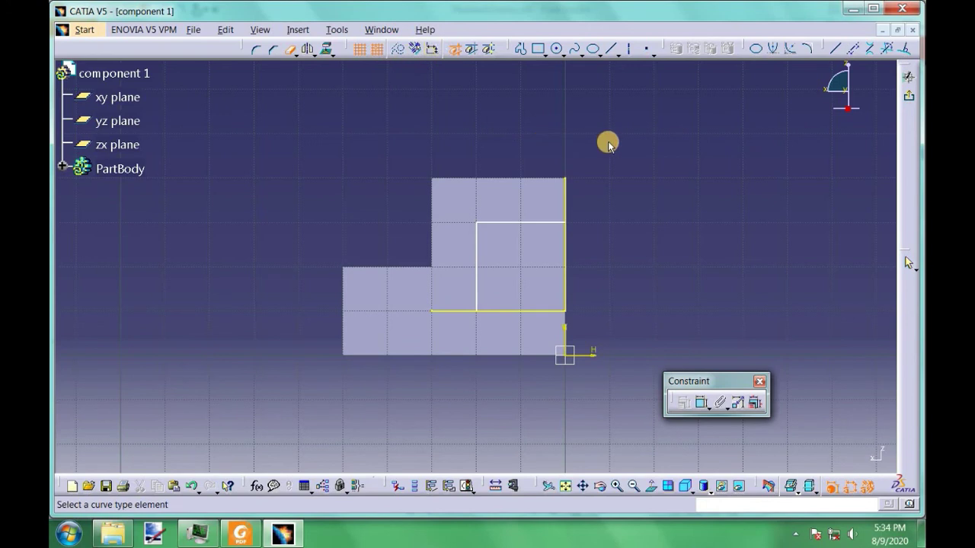
{"action": "left_click", "coordinate": [567, 196]}
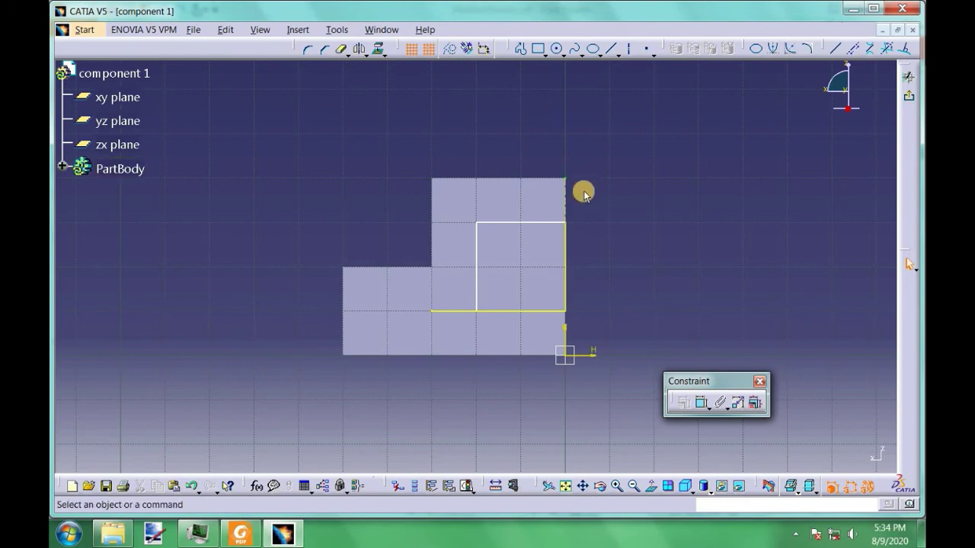
{"action": "left_click", "coordinate": [339, 48]}
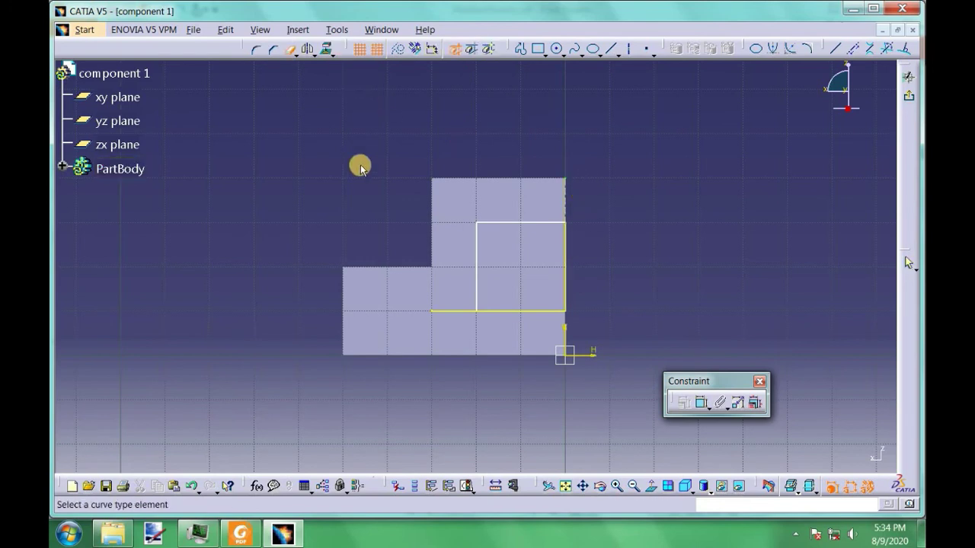
{"action": "left_click", "coordinate": [457, 310]}
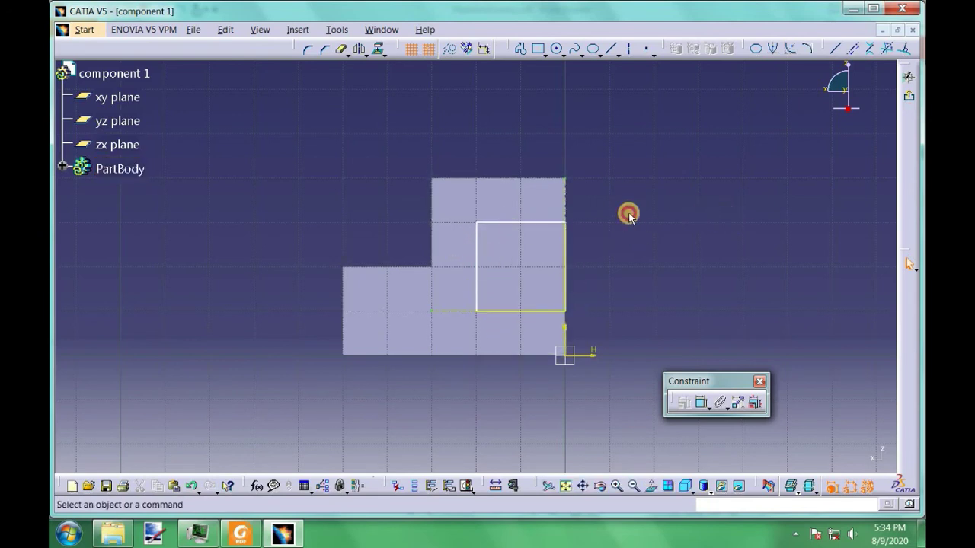
Add a width dimension between the left and right edges and a height dimension between top and bottom
{"action": "left_click", "coordinate": [702, 405]}
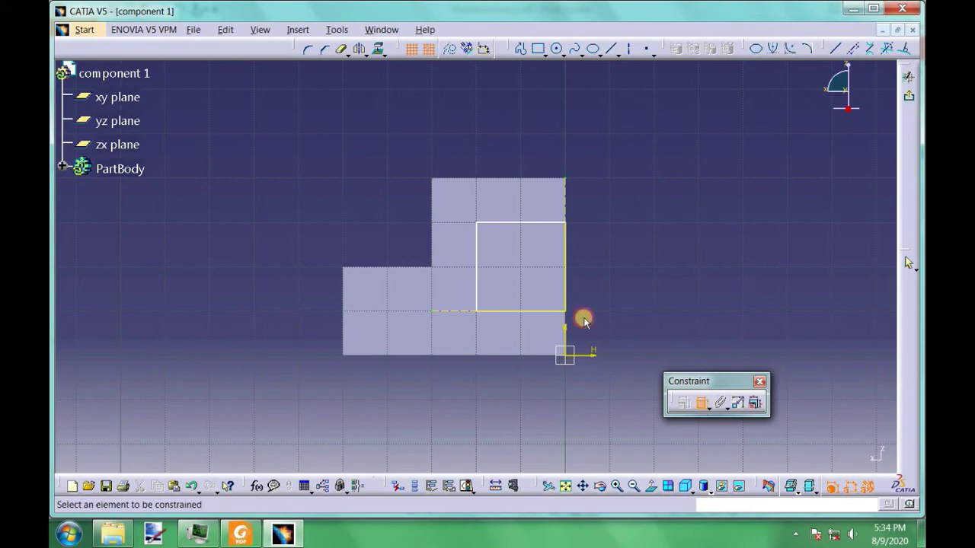
{"action": "left_click", "coordinate": [477, 264]}
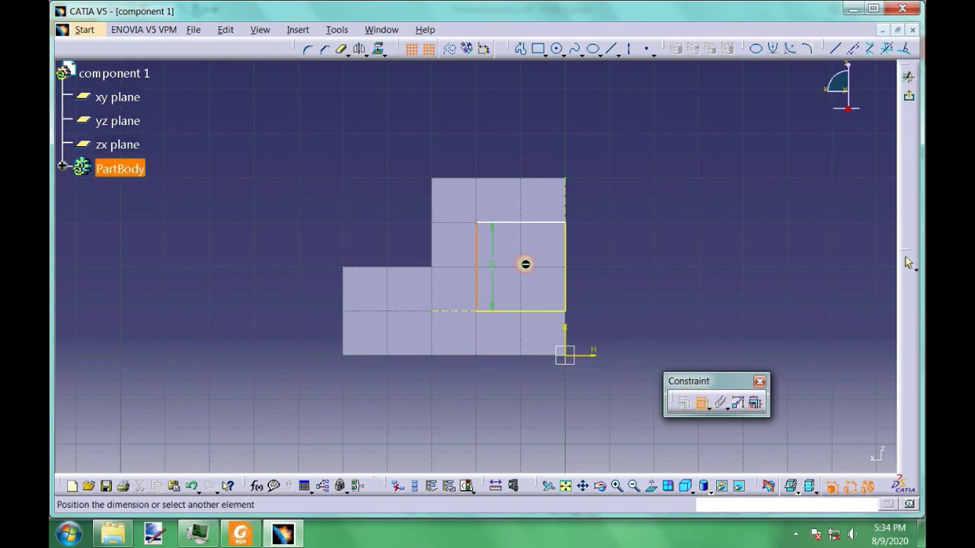
{"action": "left_click", "coordinate": [567, 266]}
{"action": "left_click", "coordinate": [619, 267]}
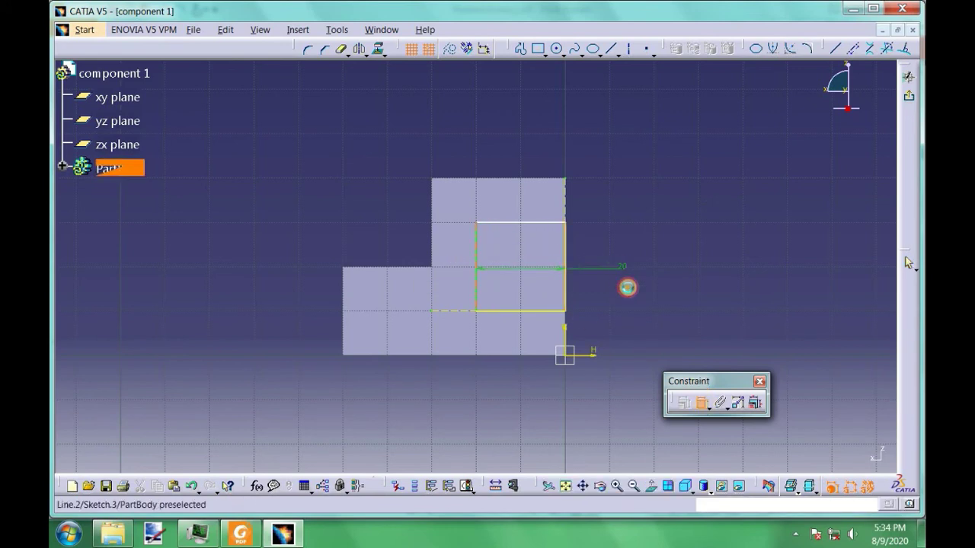
{"action": "left_click", "coordinate": [535, 224]}
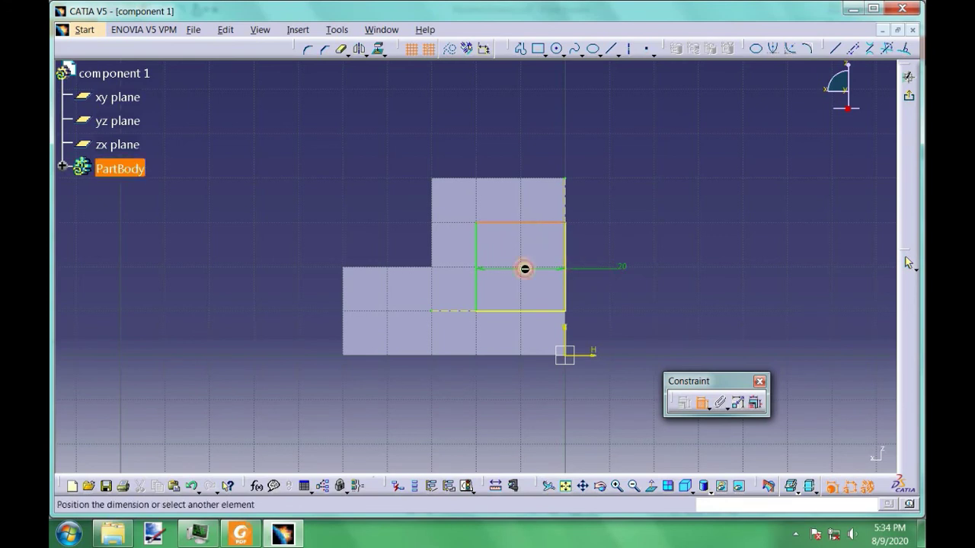
{"action": "left_click", "coordinate": [525, 310]}
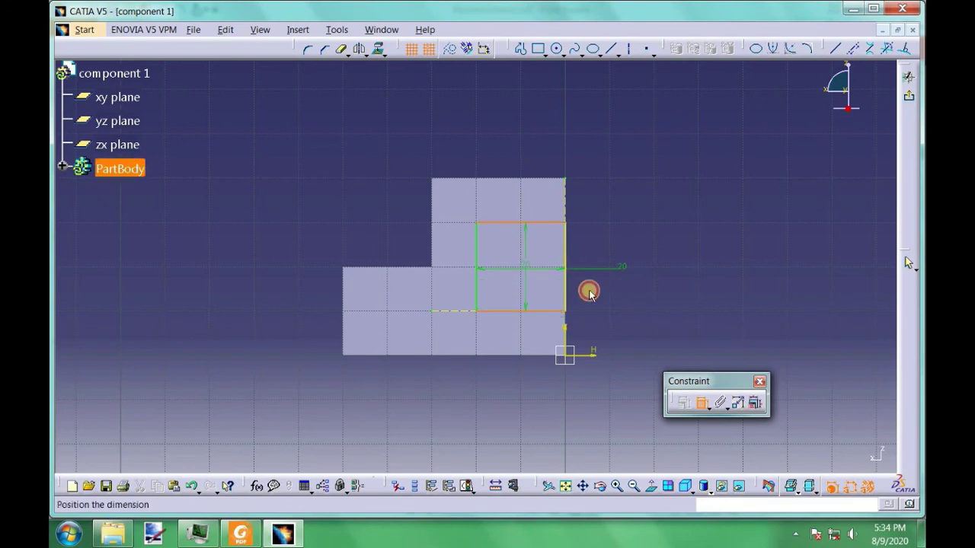
{"action": "left_click", "coordinate": [690, 266]}
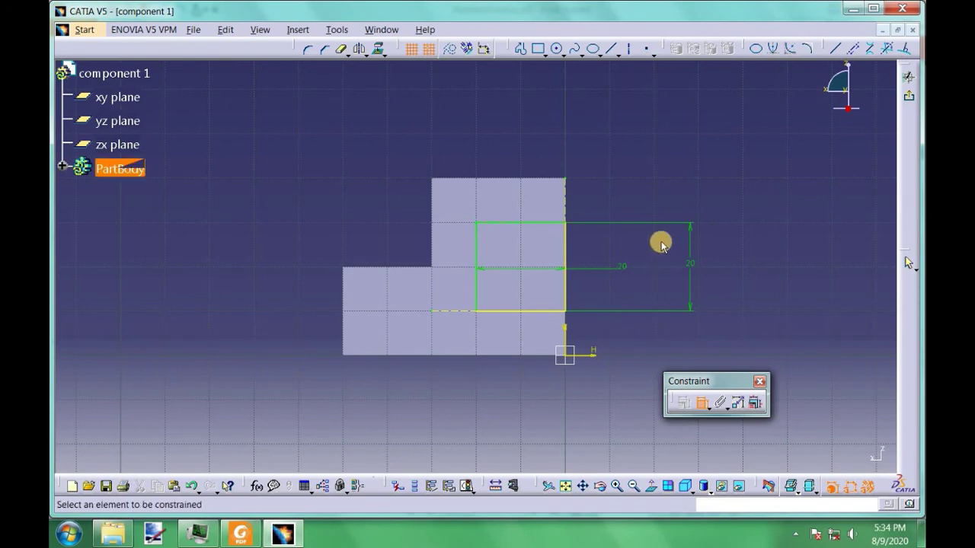
After checking the drawing, set both the width and height dimensions to 20 mm
{"action": "left_click", "coordinate": [240, 534]}
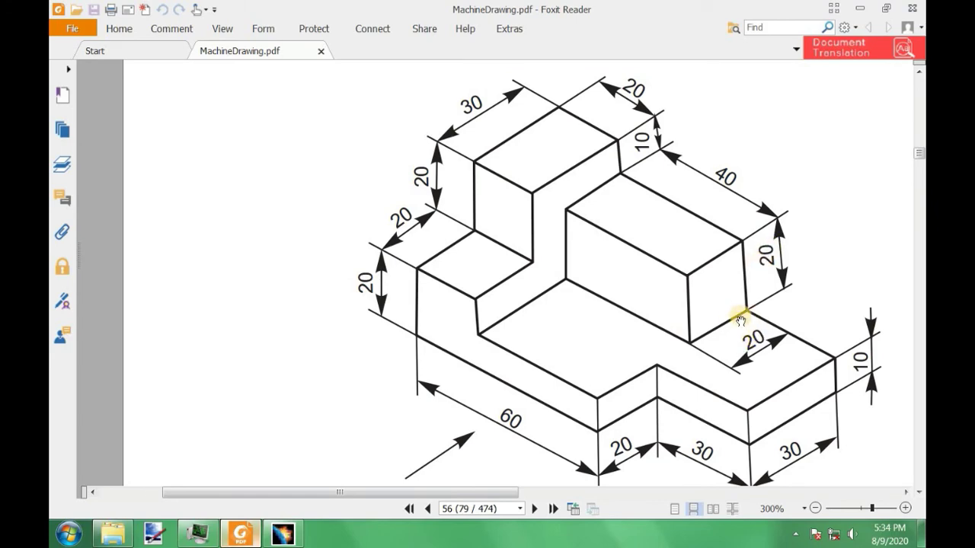
{"action": "left_click", "coordinate": [282, 534]}
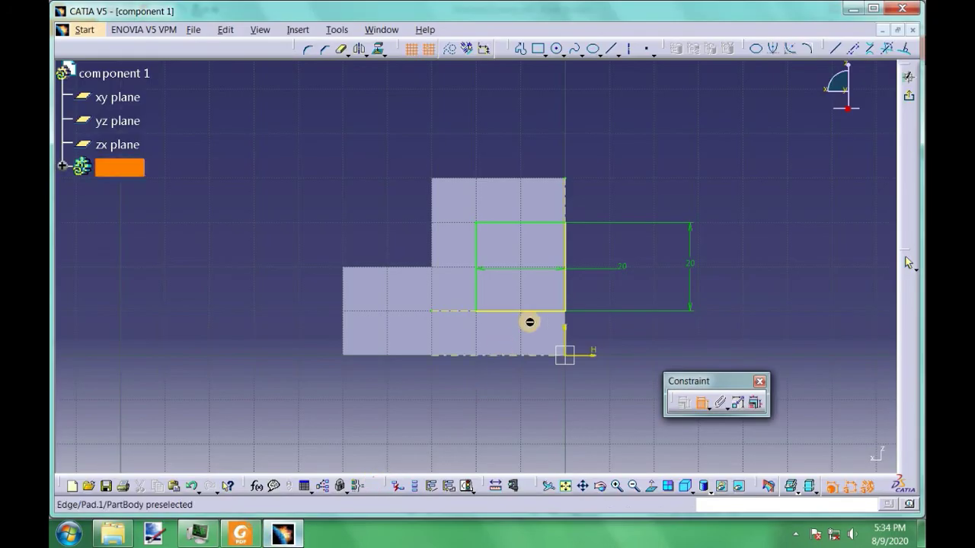
{"action": "double_click", "coordinate": [623, 267]}
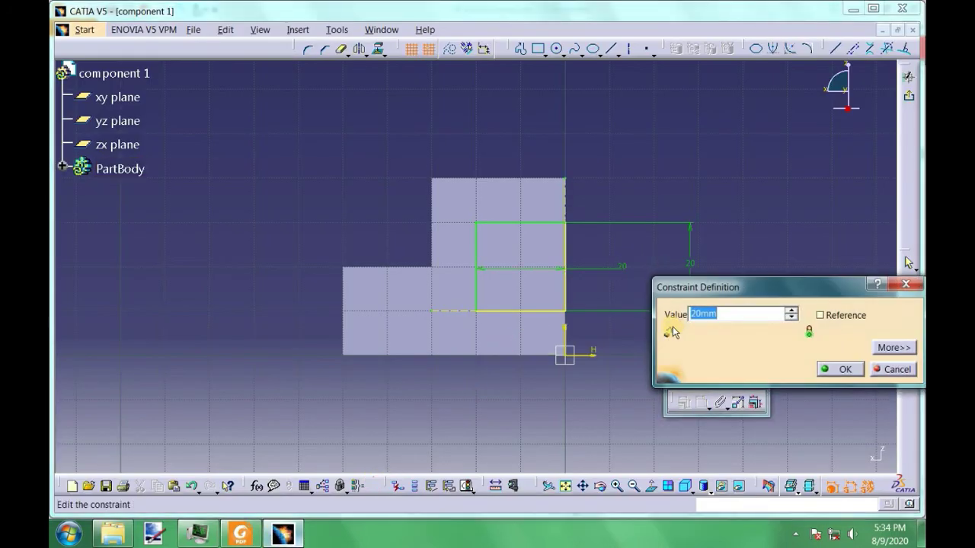
{"action": "type", "text": "20"}
{"action": "key", "text": "Return"}
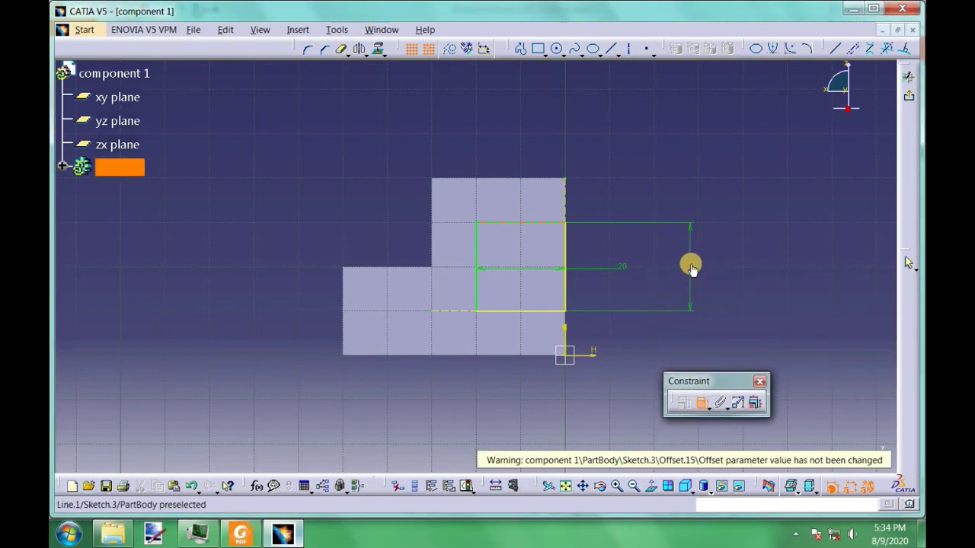
{"action": "double_click", "coordinate": [690, 263]}
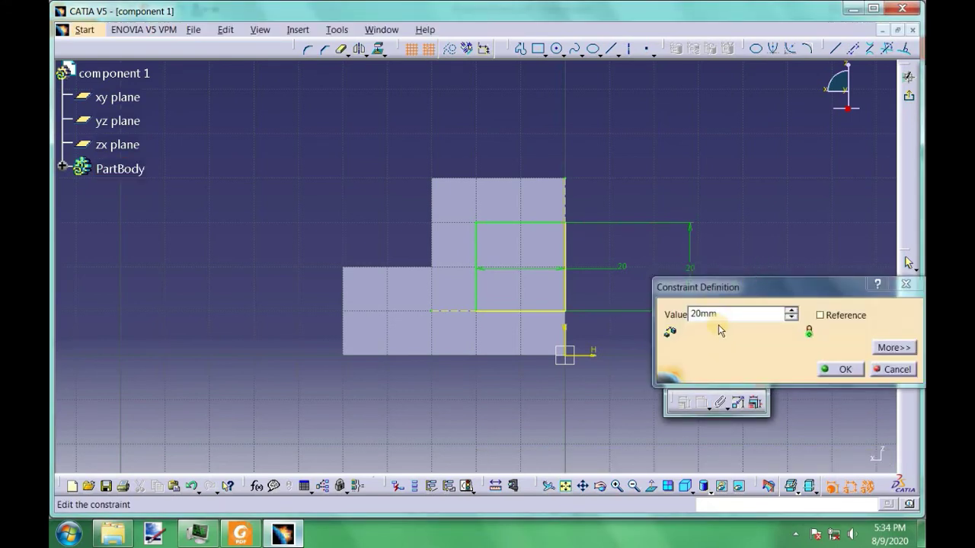
{"action": "left_click", "coordinate": [690, 313]}
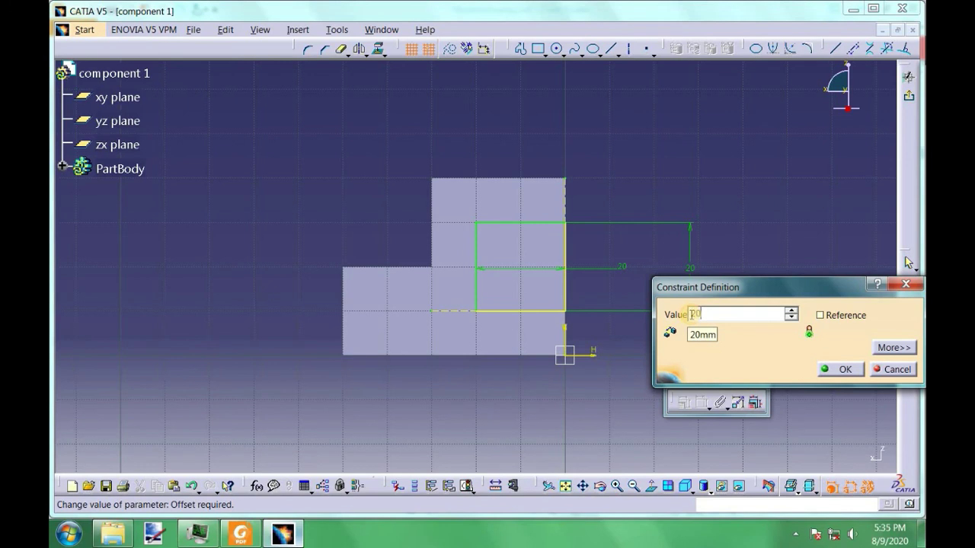
{"action": "left_click", "coordinate": [848, 368]}
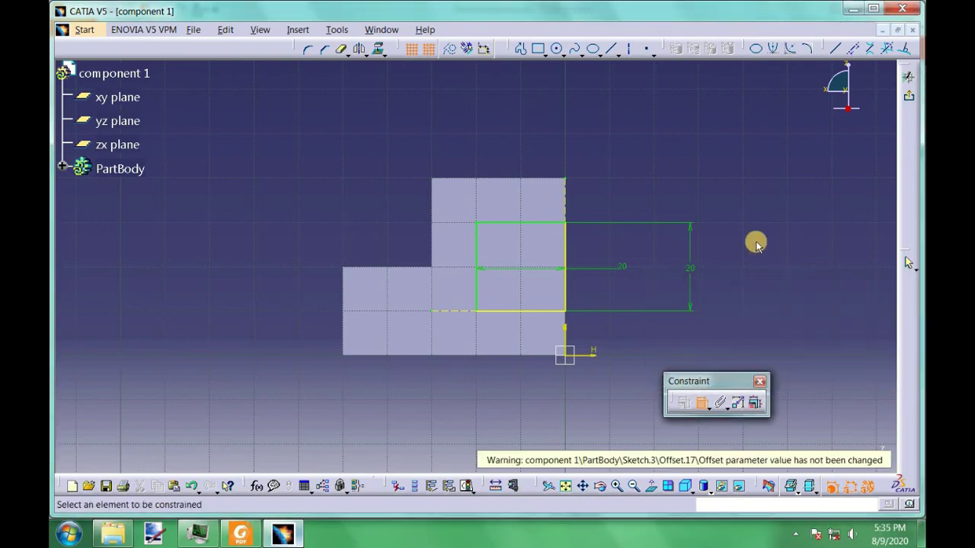
Exit the sketcher and pad the 20 mm square sketch to a length of 40 mm
{"action": "left_click", "coordinate": [909, 97]}
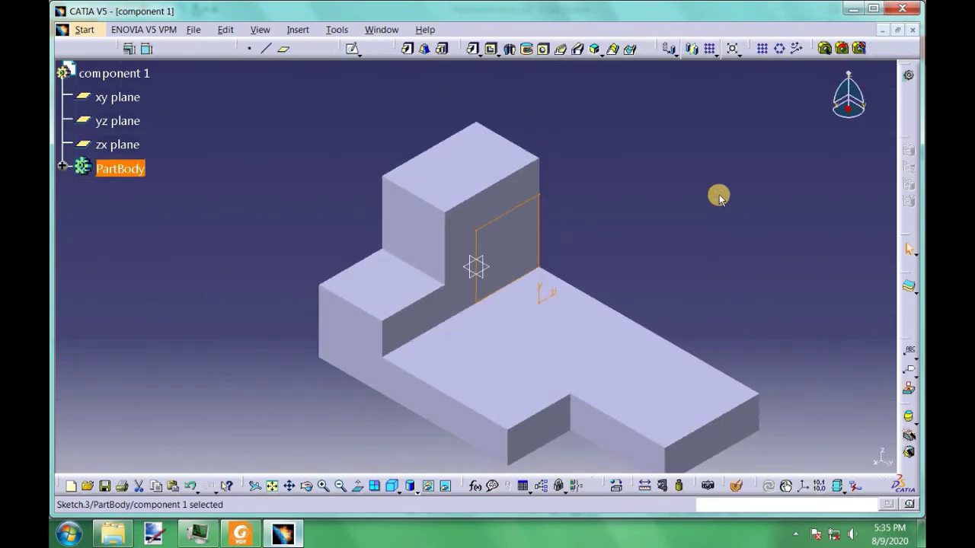
{"action": "left_click", "coordinate": [298, 30]}
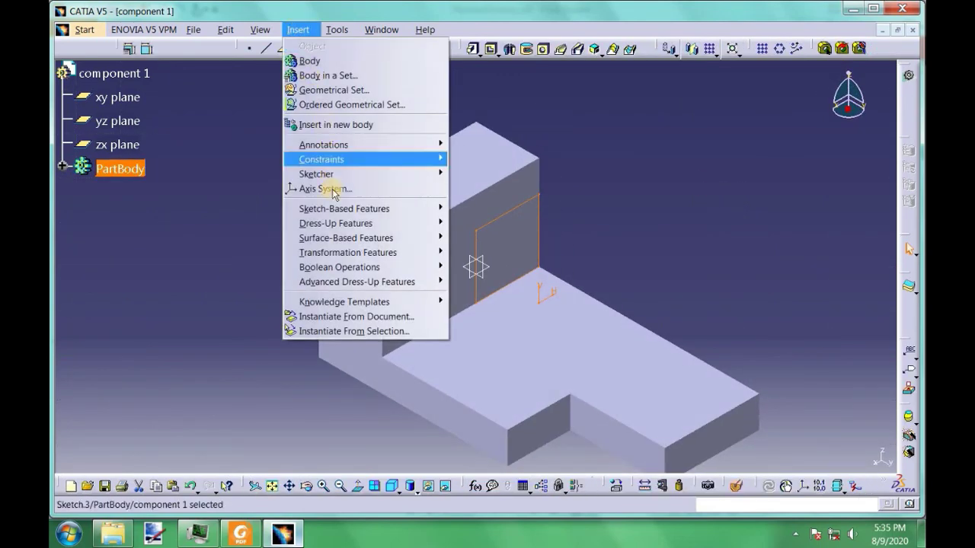
{"action": "mouse_move", "coordinate": [333, 210]}
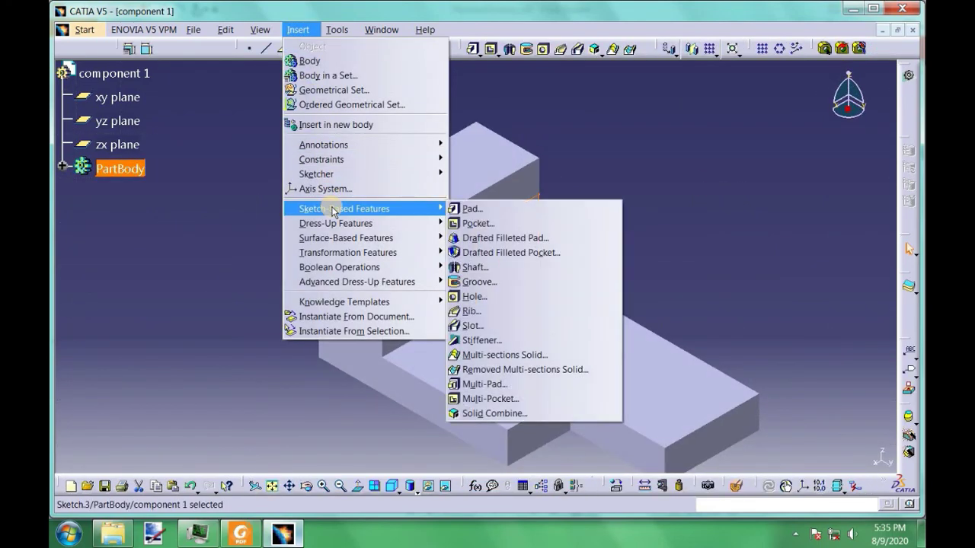
{"action": "left_click", "coordinate": [473, 206]}
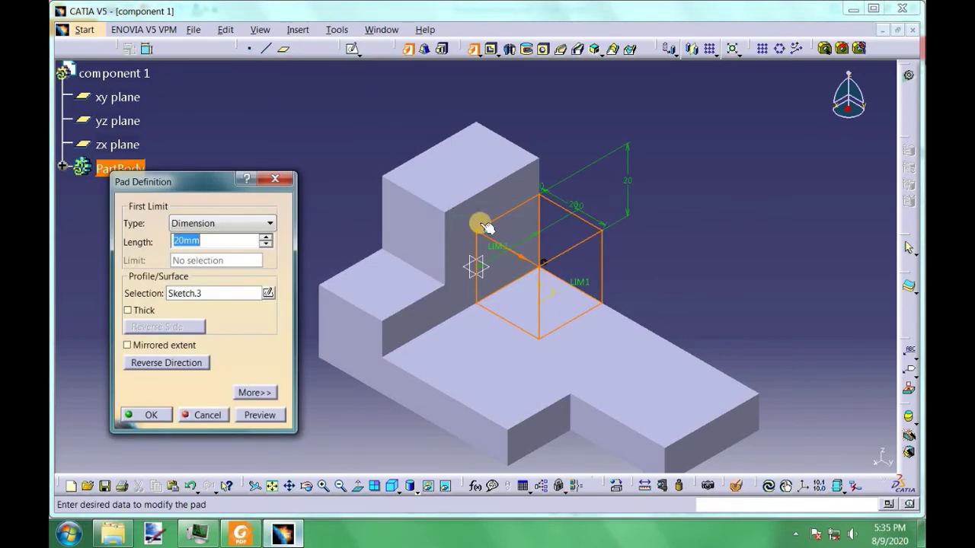
{"action": "left_click", "coordinate": [240, 533]}
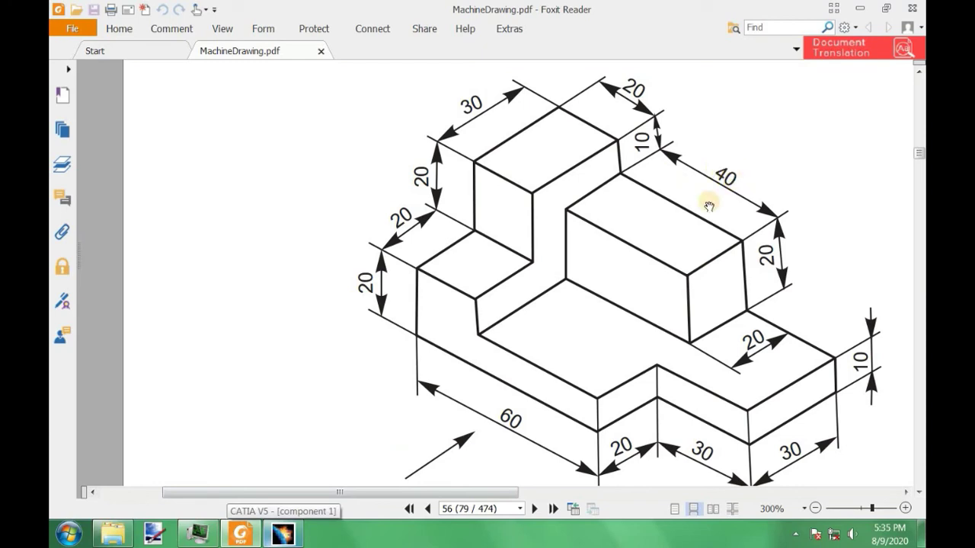
{"action": "left_click", "coordinate": [282, 533]}
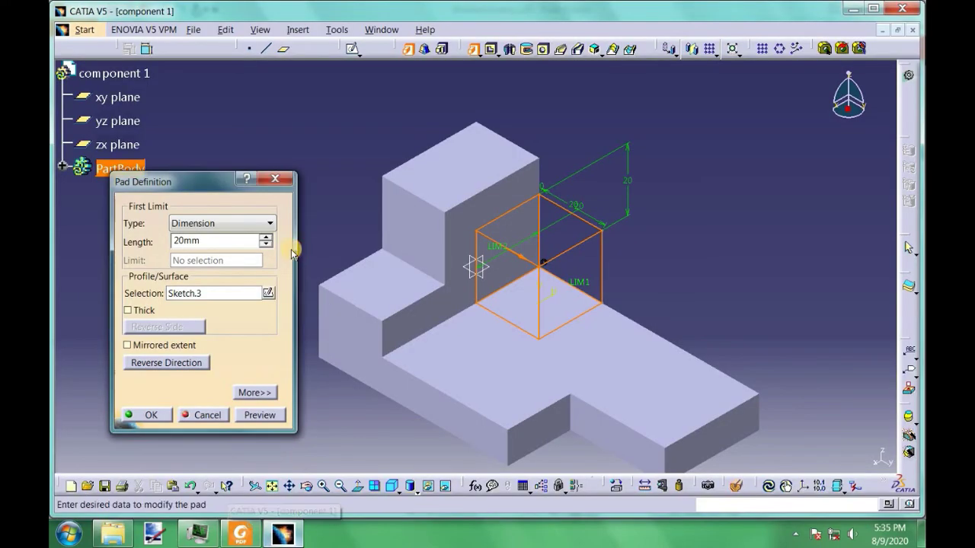
{"action": "double_click", "coordinate": [197, 241]}
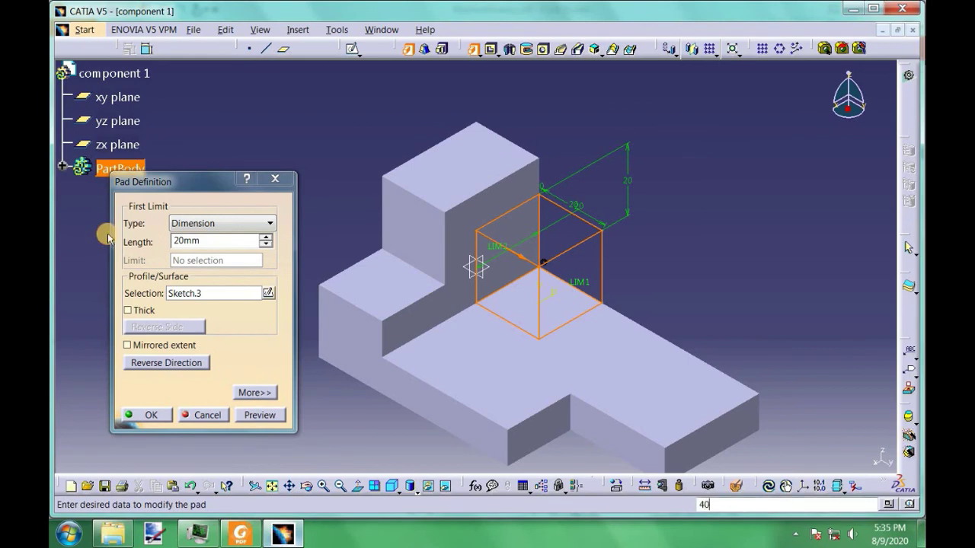
{"action": "left_click", "coordinate": [151, 242]}
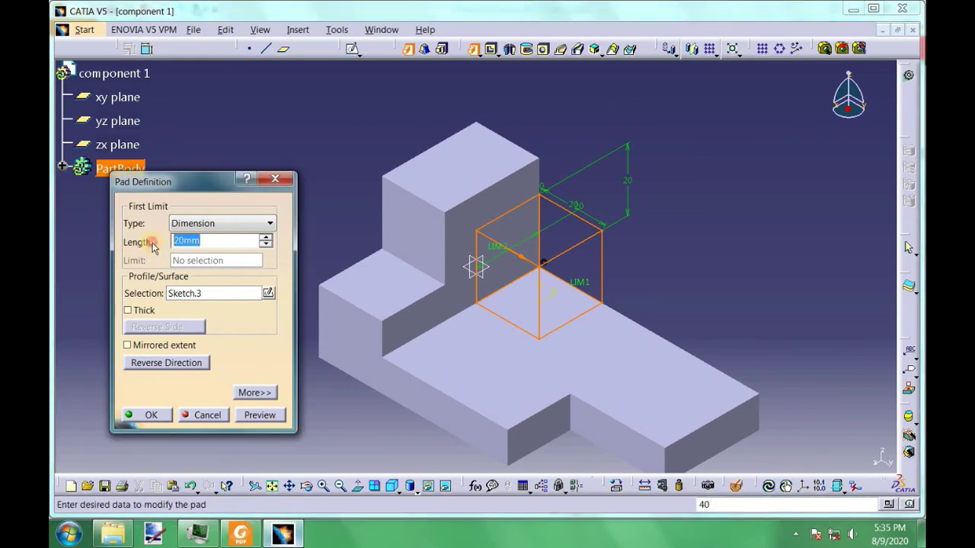
{"action": "type", "text": "40"}
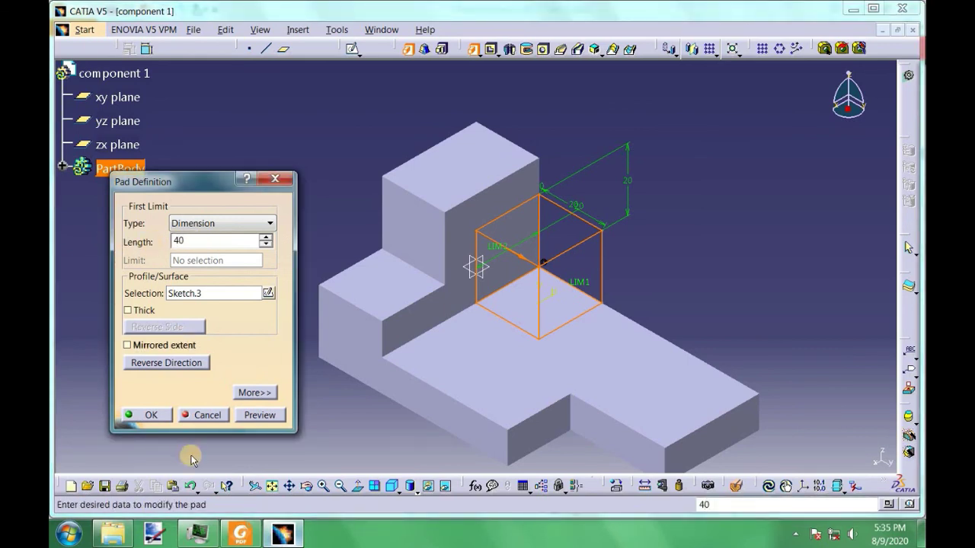
{"action": "left_click", "coordinate": [150, 415]}
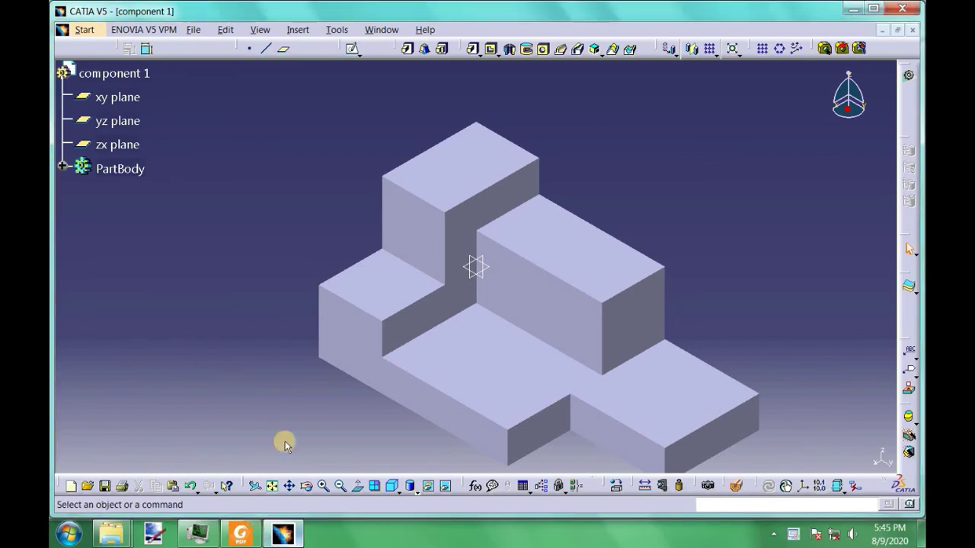
Fit all so the whole three-pad stepped block fills the view
{"action": "left_click", "coordinate": [271, 486]}
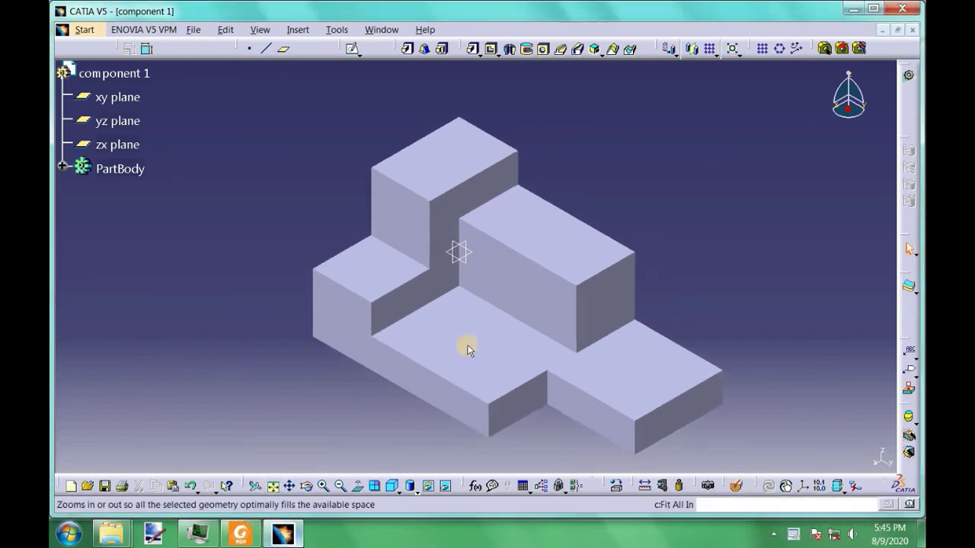